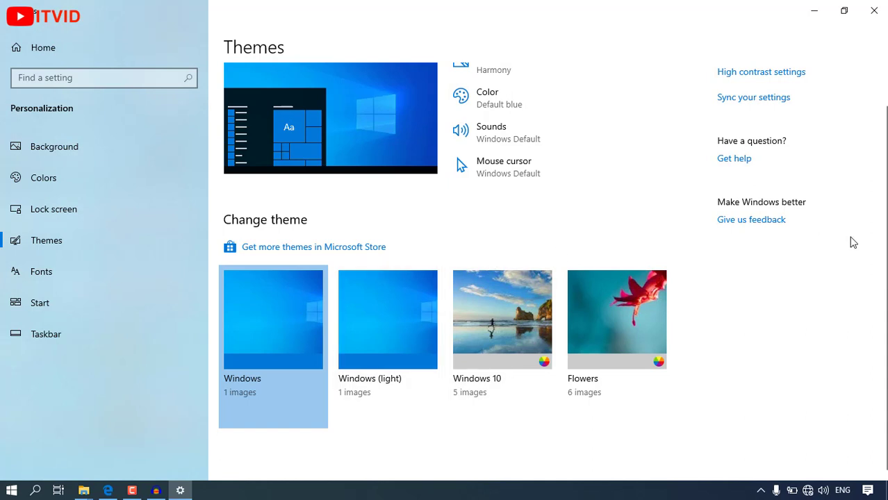
# - Launch Word with the winword command and create a blank document
pyautogui.scroll(1, 529, 154)
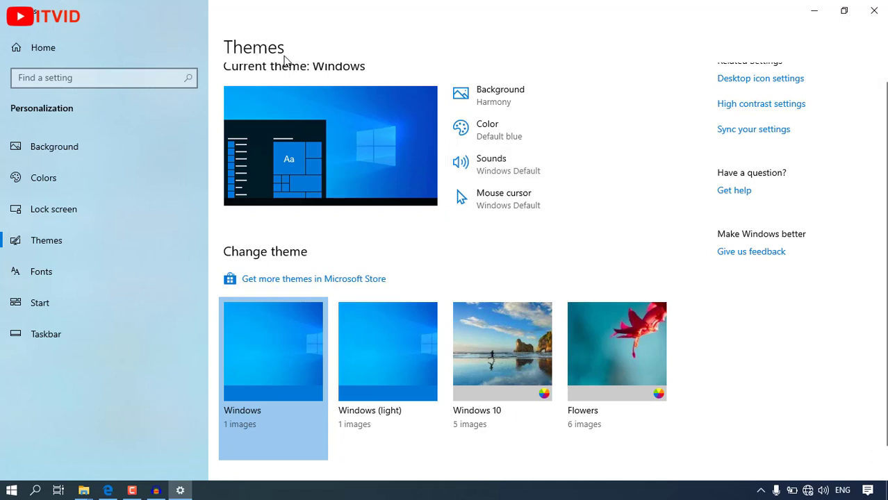
pyautogui.scroll(1, 319, 90)
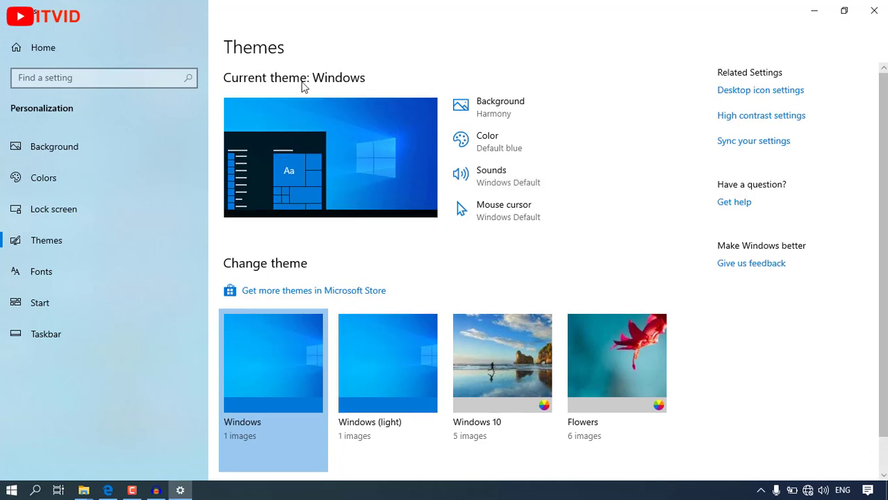
pyautogui.press('super+r')
pyautogui.write('win')
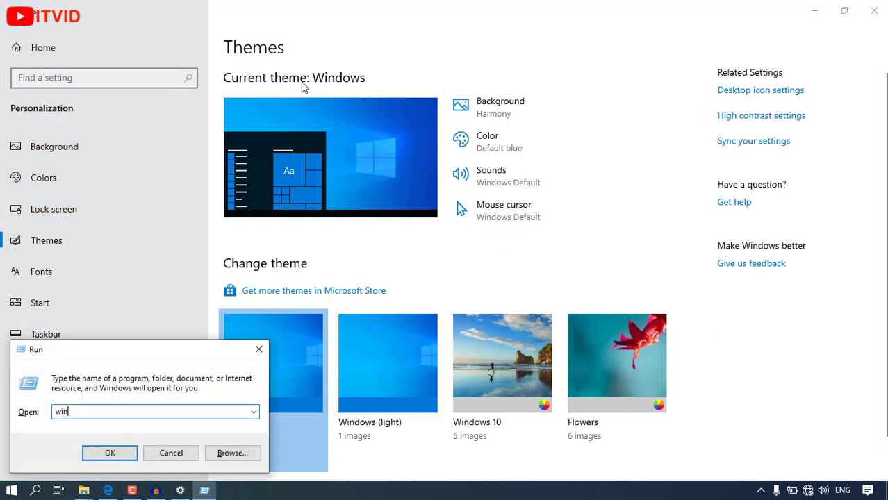
pyautogui.write('word')
pyautogui.press('Return')
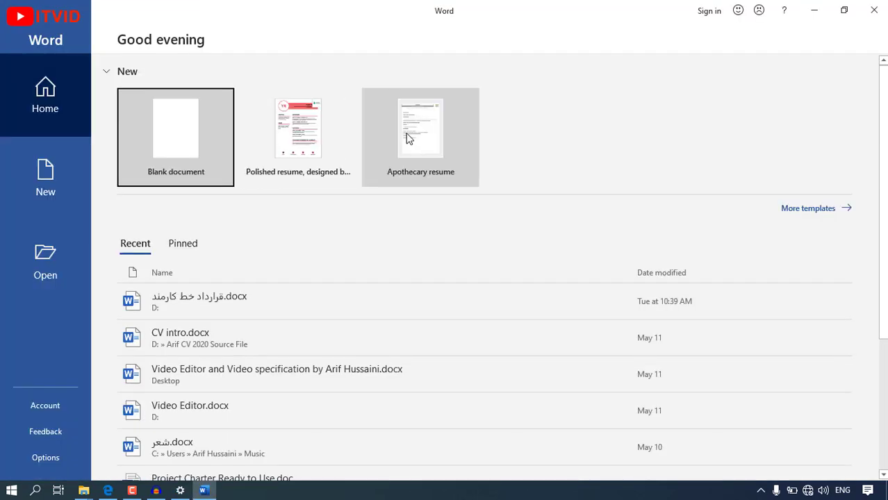
pyautogui.click(204, 135)
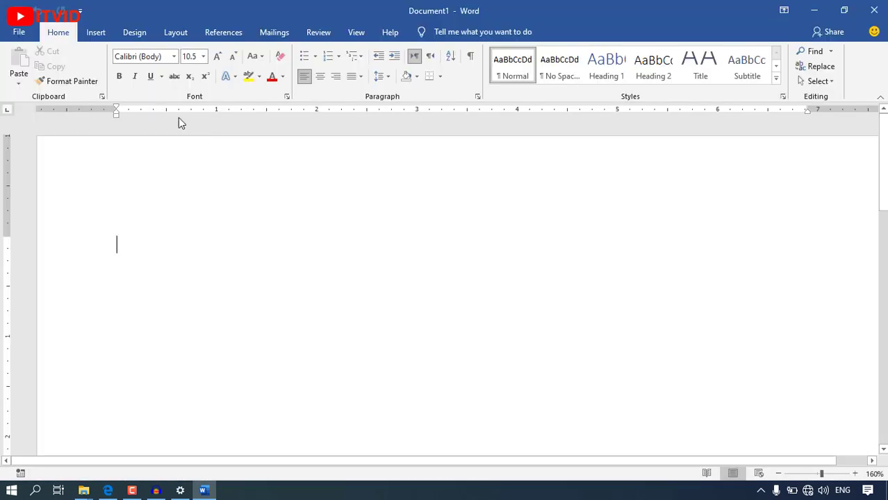
# - View Word's gallery of document themes, then close Word without applying one
pyautogui.click(133, 31)
pyautogui.click(23, 78)
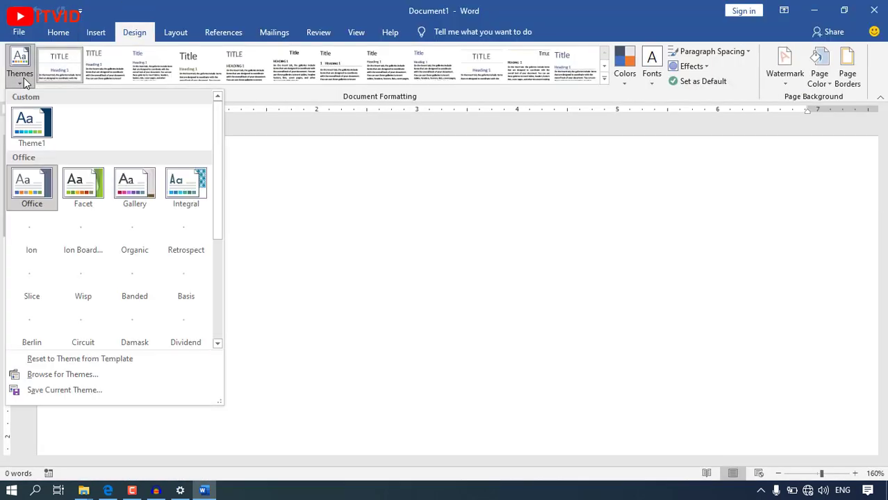
pyautogui.click(24, 78)
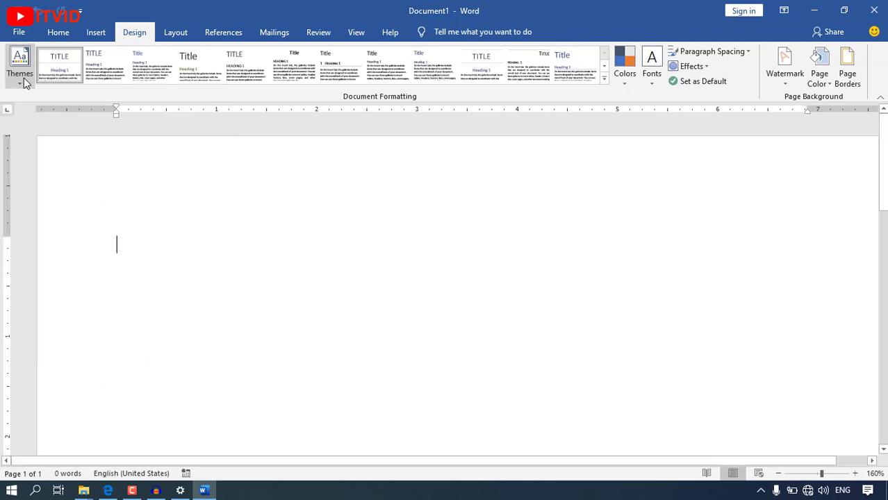
pyautogui.click(873, 12)
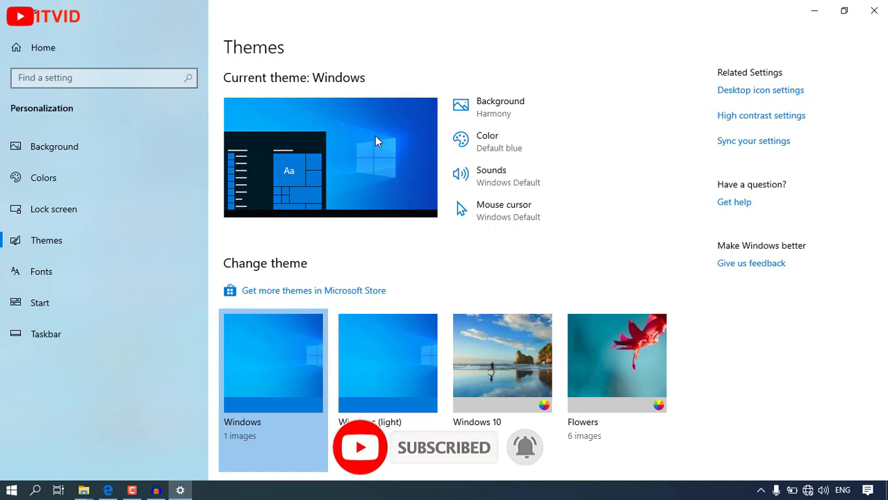
# - Apply the Windows 10 theme with 5 images and show the desktop
pyautogui.scroll(-1, 461, 382)
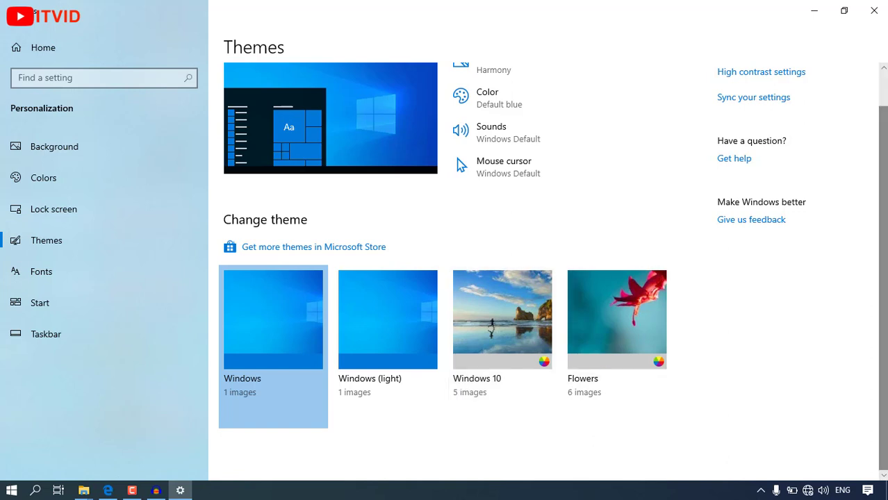
pyautogui.scroll(1, 875, 223)
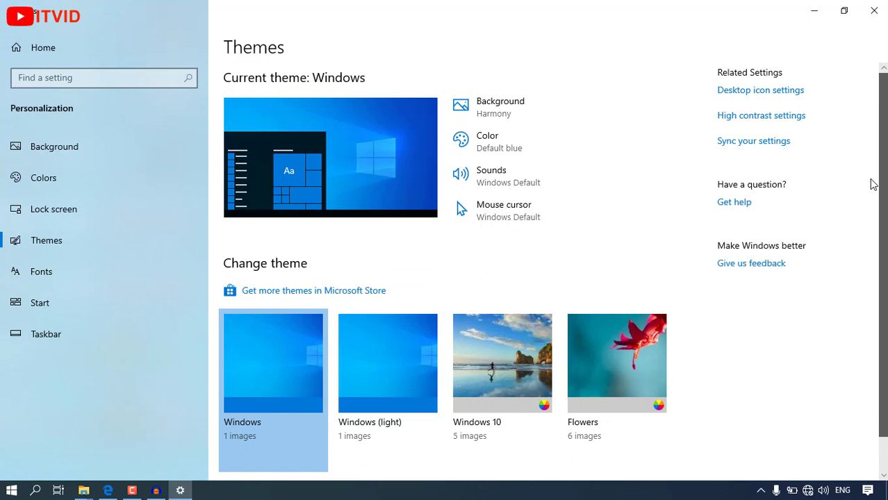
pyautogui.scroll(-1, 875, 277)
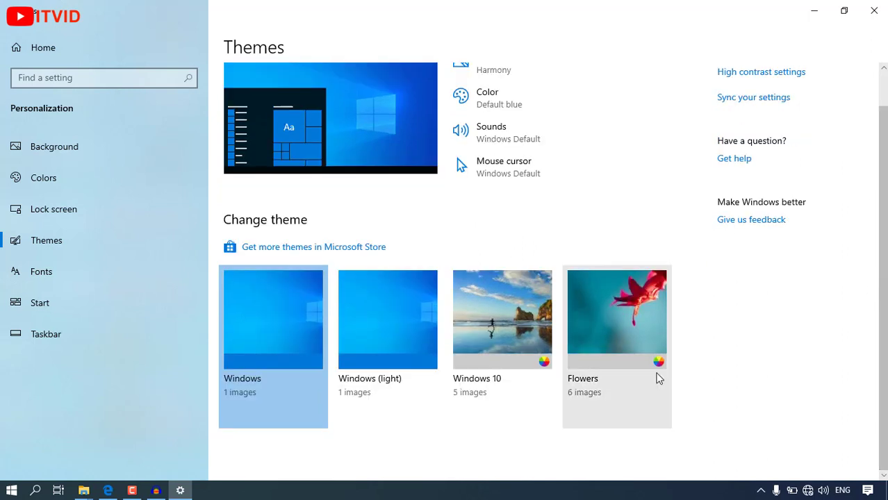
pyautogui.click(492, 312)
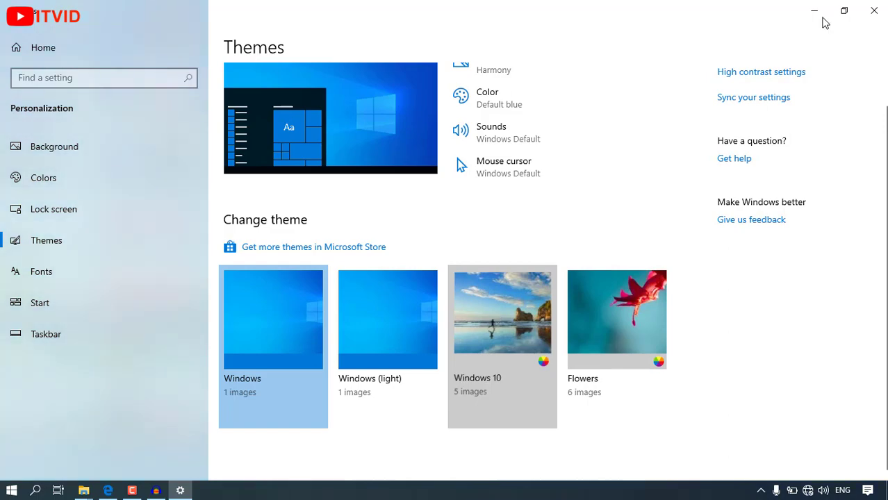
pyautogui.press('super+d')
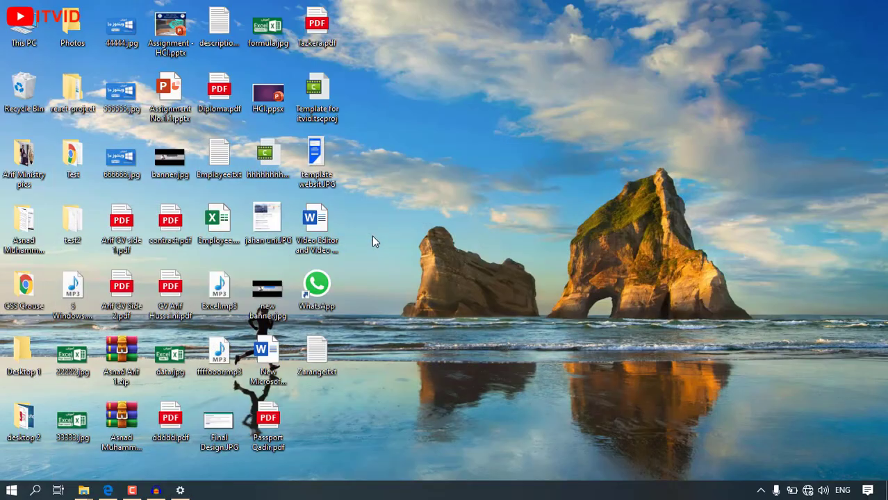
# - Examine the desktop background, selection color and Start menu tiles under the applied theme
pyautogui.rightClick(468, 90)
pyautogui.click(474, 139)
pyautogui.moveTo(371, 87); pyautogui.dragTo(505, 198)
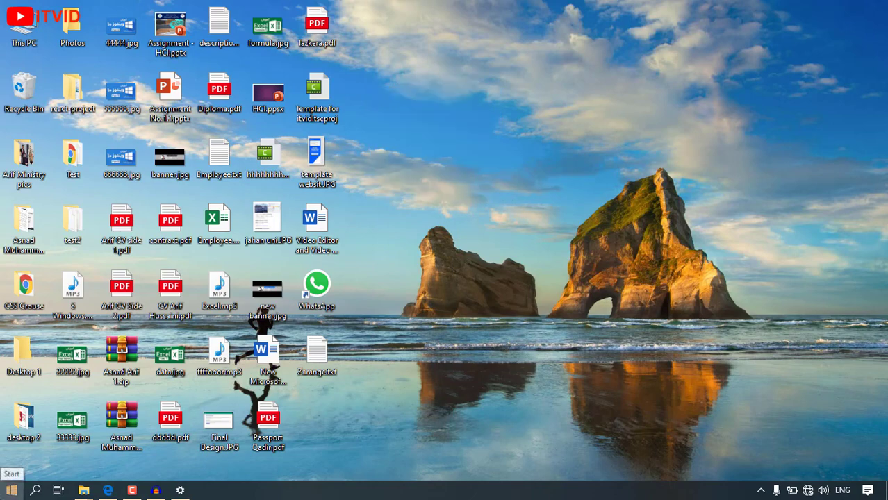
pyautogui.click(12, 490)
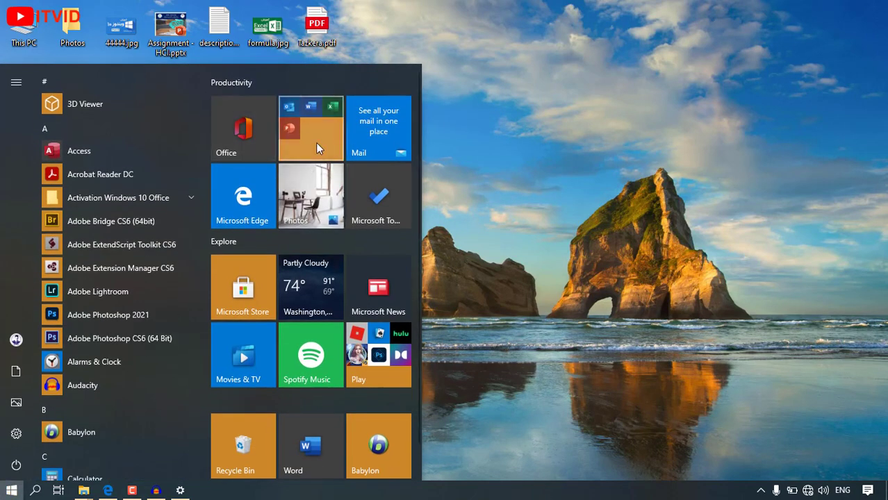
pyautogui.click(642, 211)
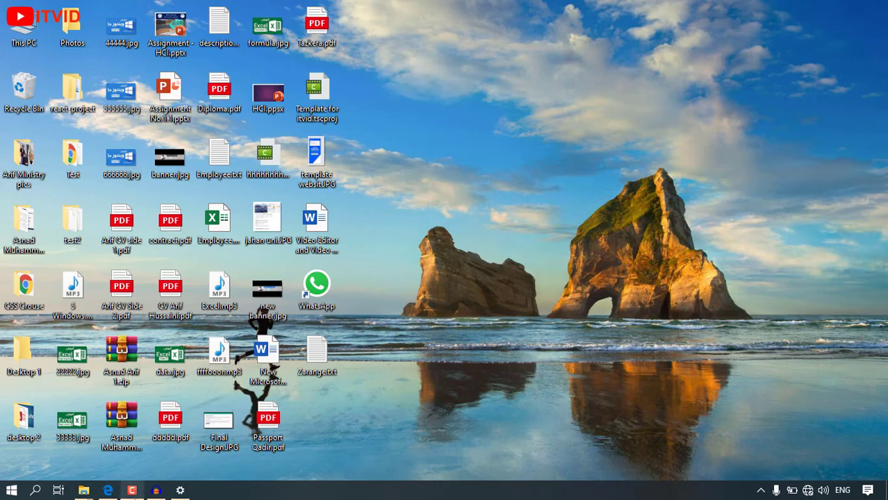
# - Reapply the Windows theme in Settings and check the colors on the desktop and Start menu
pyautogui.click(182, 491)
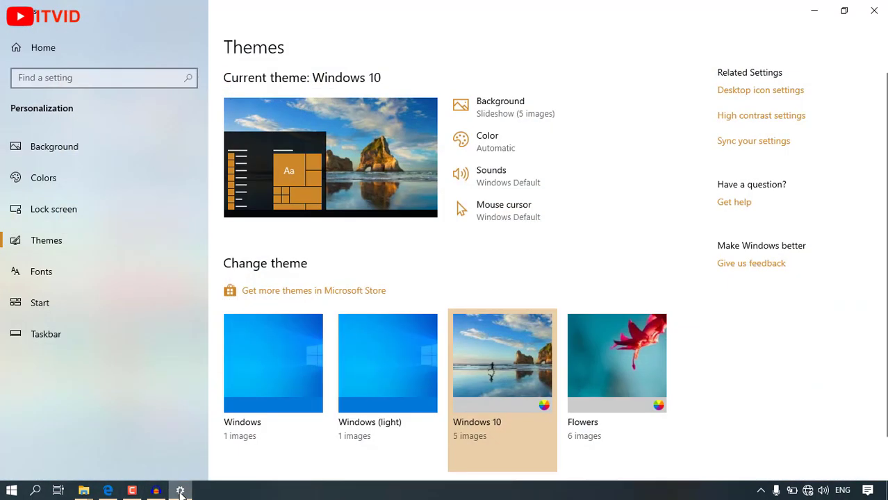
pyautogui.click(250, 408)
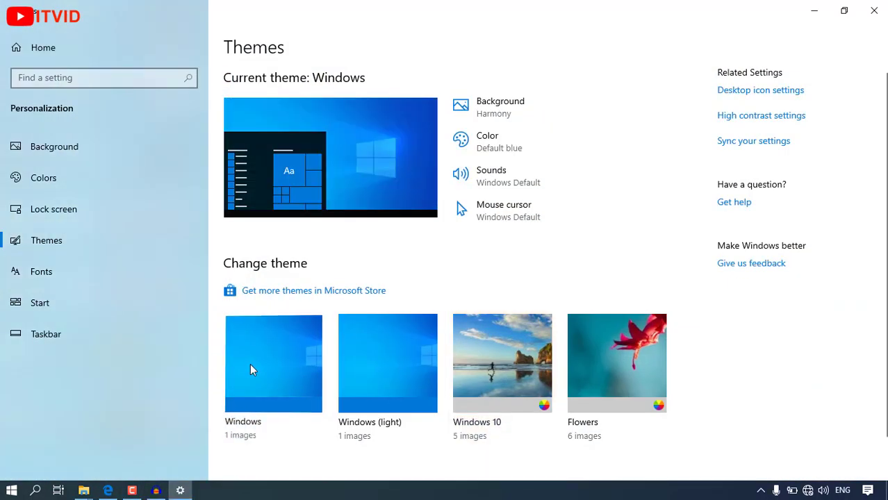
pyautogui.click(870, 10)
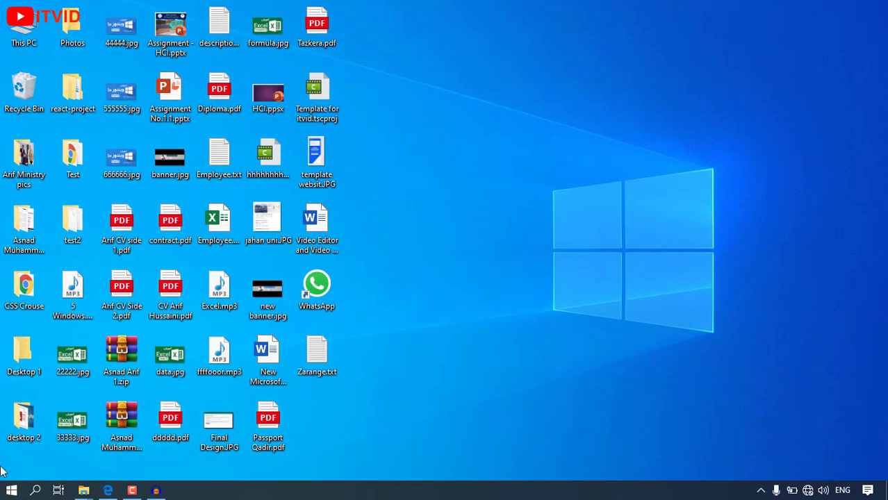
pyautogui.click(11, 490)
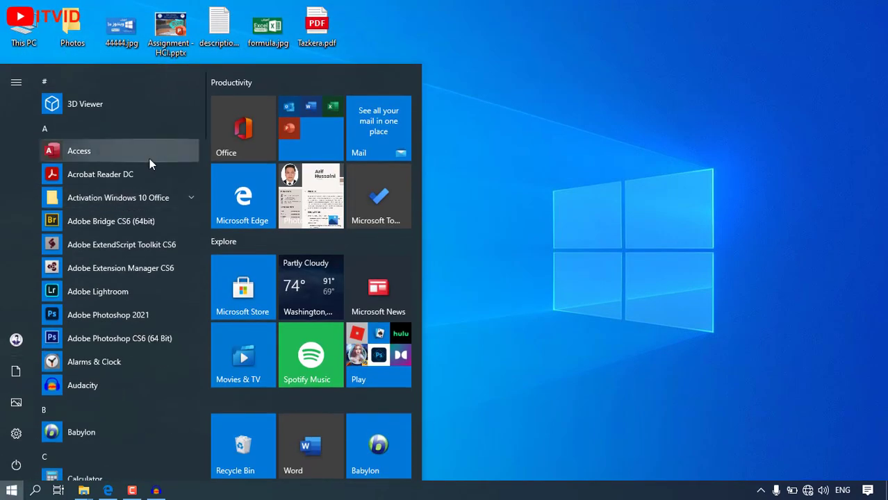
pyautogui.click(576, 131)
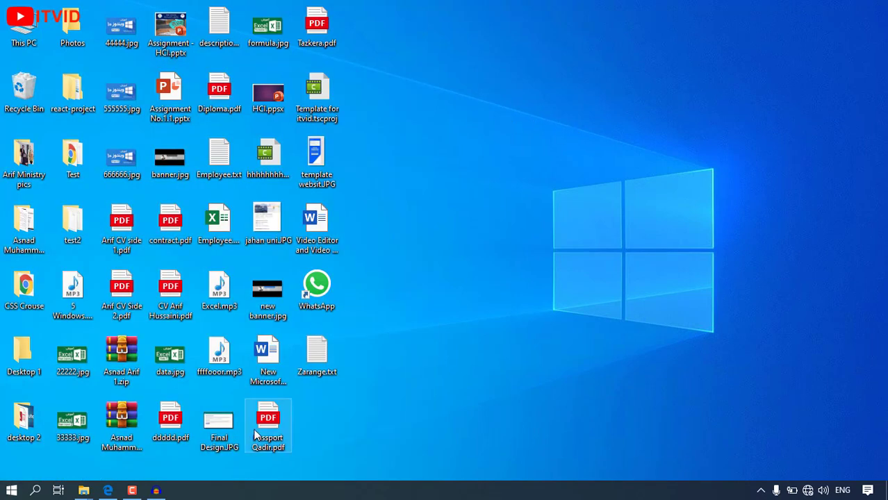
# - Open the Personalization settings from the desktop and go to the Themes page
pyautogui.rightClick(473, 130)
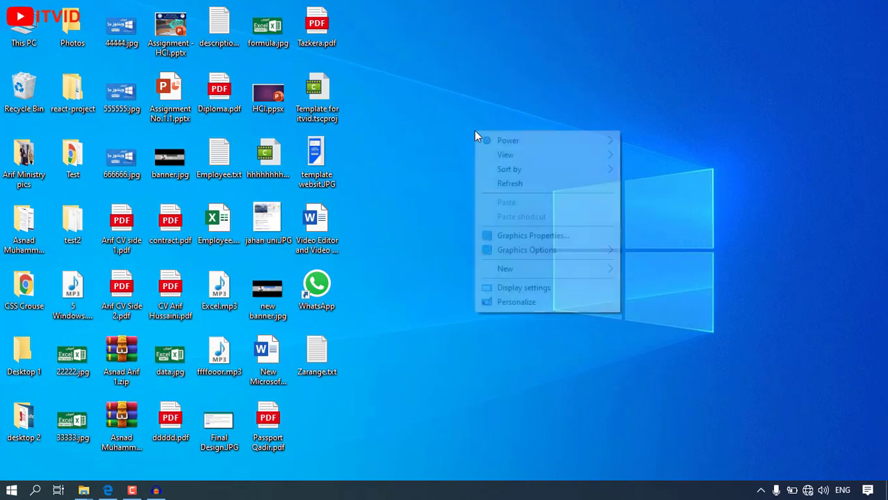
pyautogui.click(515, 303)
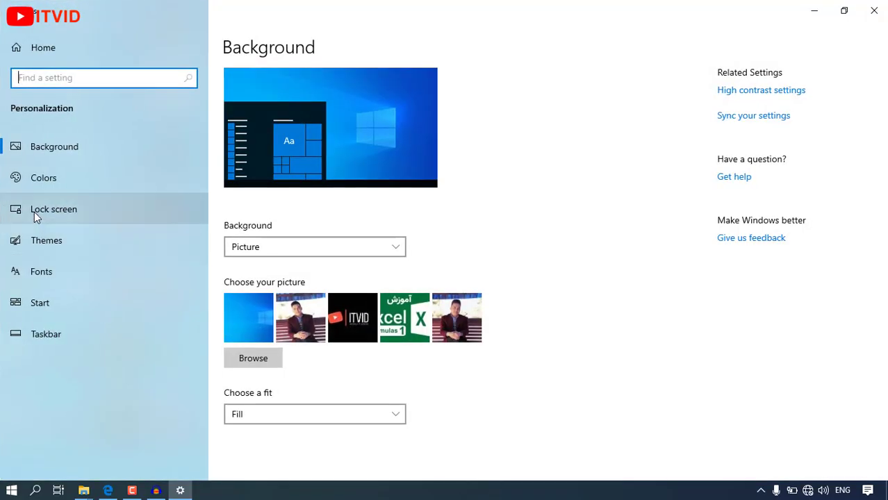
pyautogui.click(40, 240)
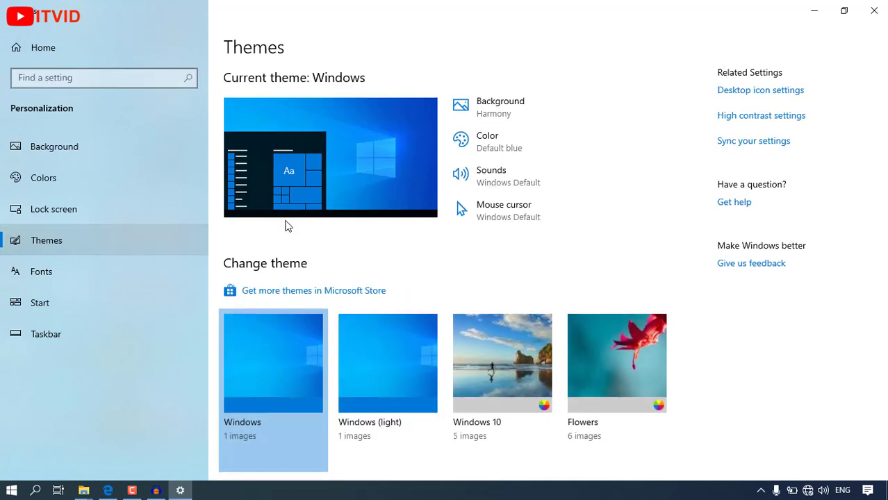
pyautogui.scroll(-1, 287, 226)
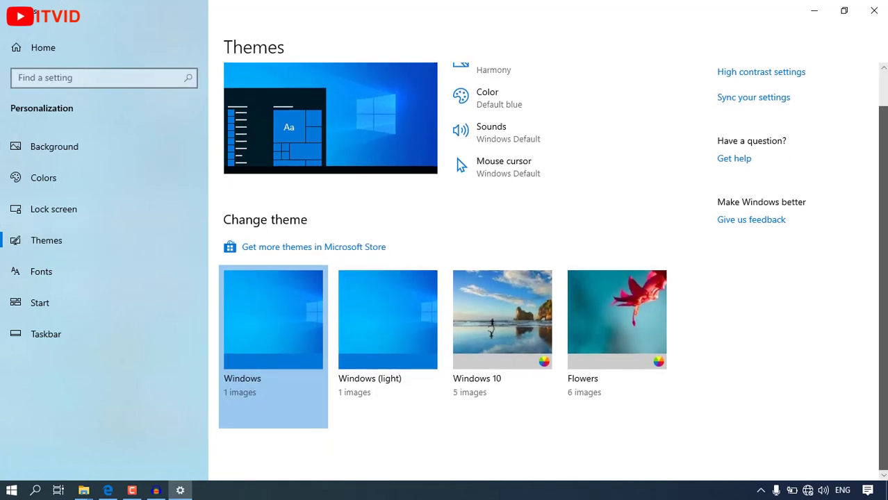
# - Open the Control Panel with the control command, view its items and close it
pyautogui.scroll(1, 328, 155)
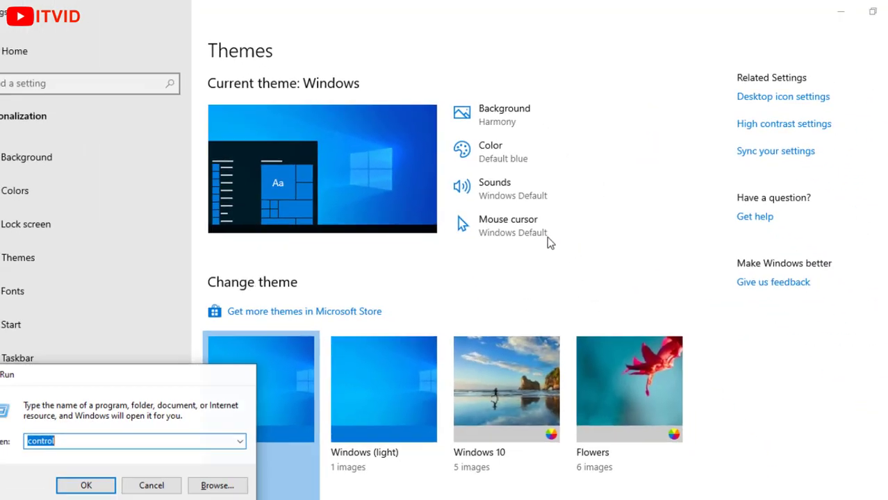
pyautogui.press('Return')
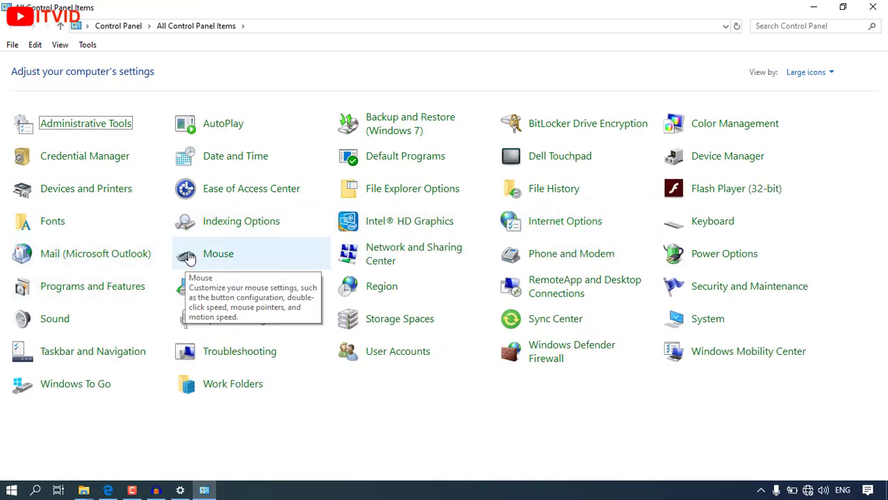
pyautogui.click(875, 11)
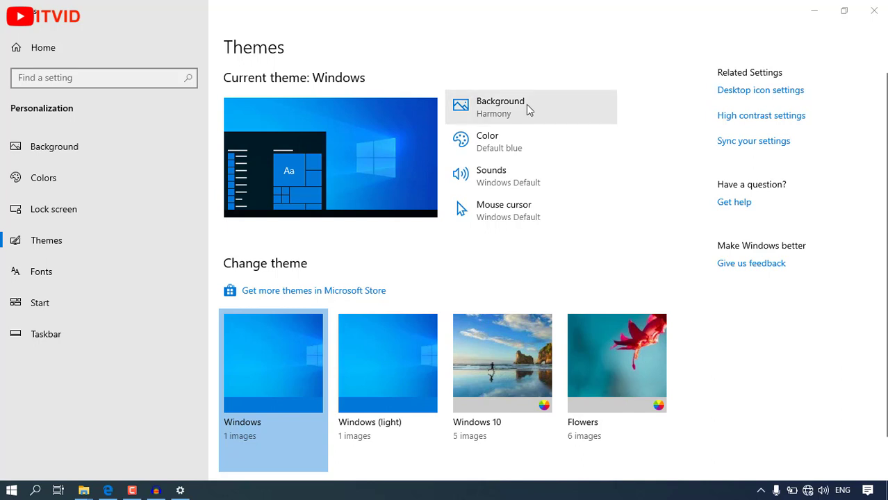
# - Set the ITVID logo picture as the desktop background and return to the Themes page
pyautogui.click(495, 115)
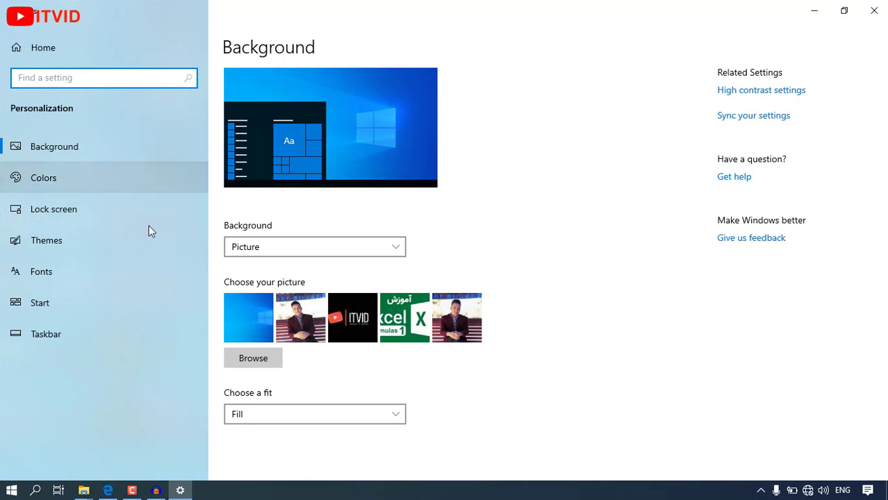
pyautogui.click(351, 318)
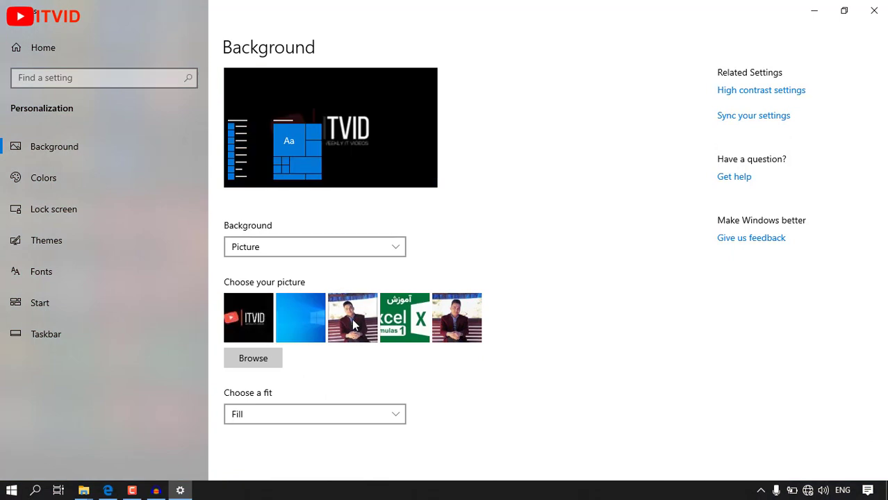
pyautogui.click(61, 244)
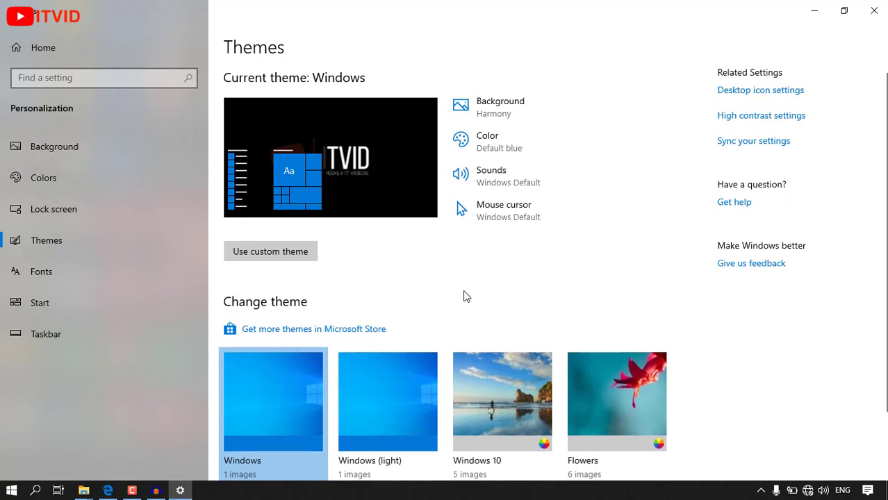
# - Set the theme's accent color to Red from the Windows colors and check it in the Start menu
pyautogui.click(549, 147)
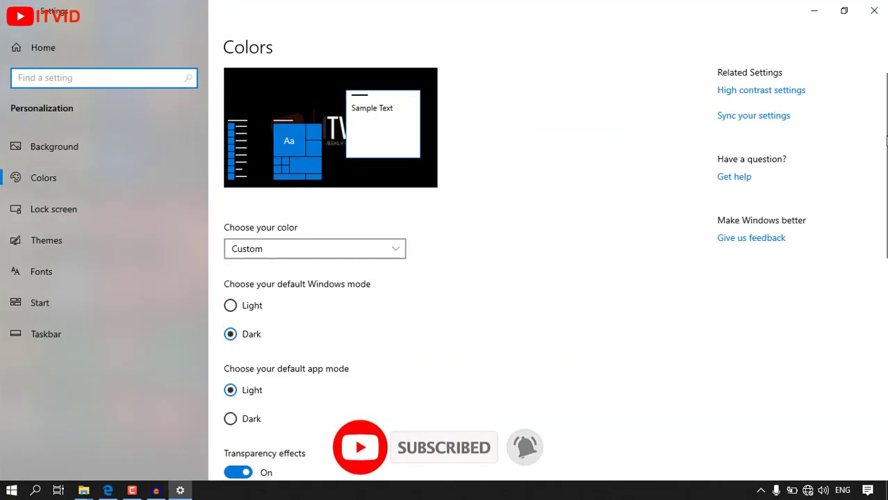
pyautogui.moveTo(884, 131); pyautogui.dragTo(871, 275)
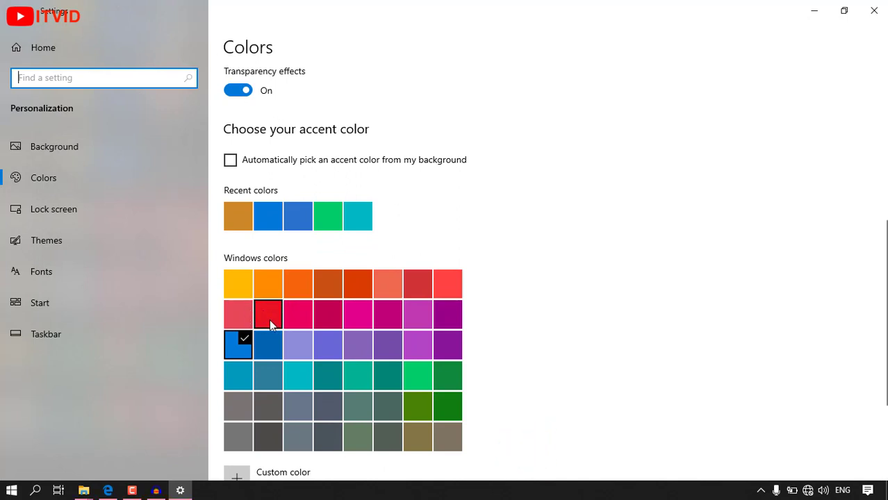
pyautogui.click(270, 320)
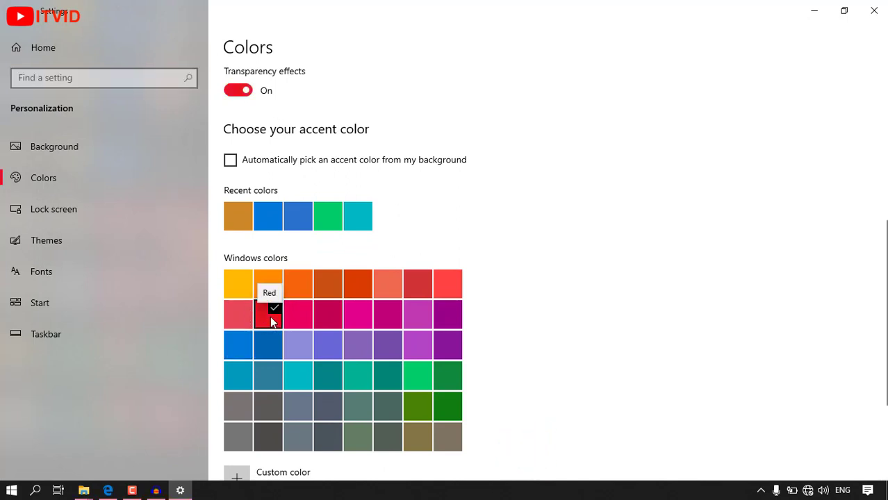
pyautogui.click(11, 491)
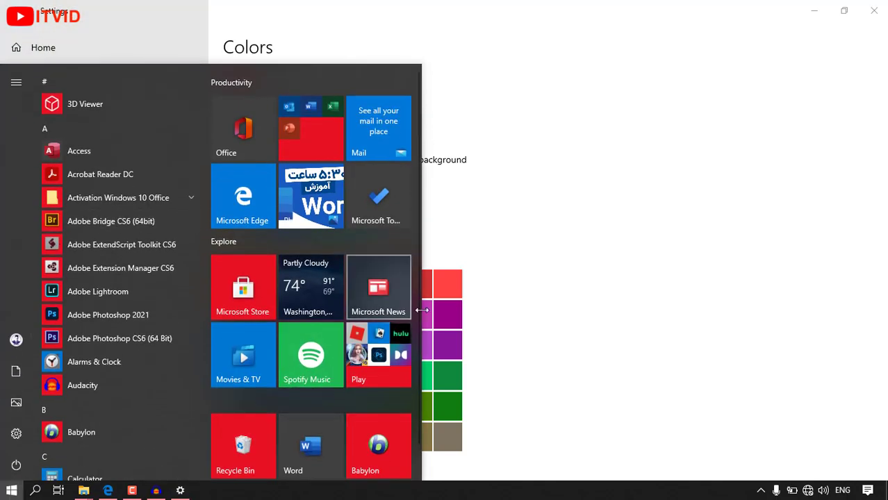
# - Close the Start menu, return to the Themes page and open the current theme's sound settings
pyautogui.click(515, 281)
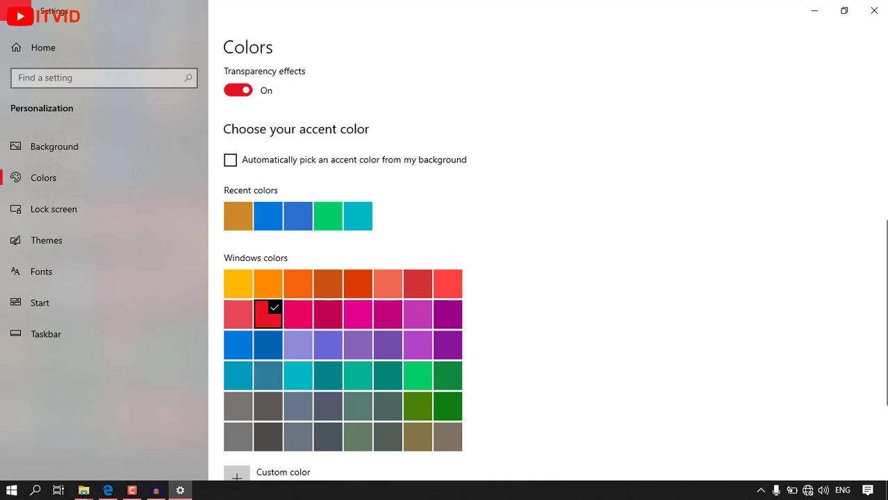
pyautogui.click(46, 239)
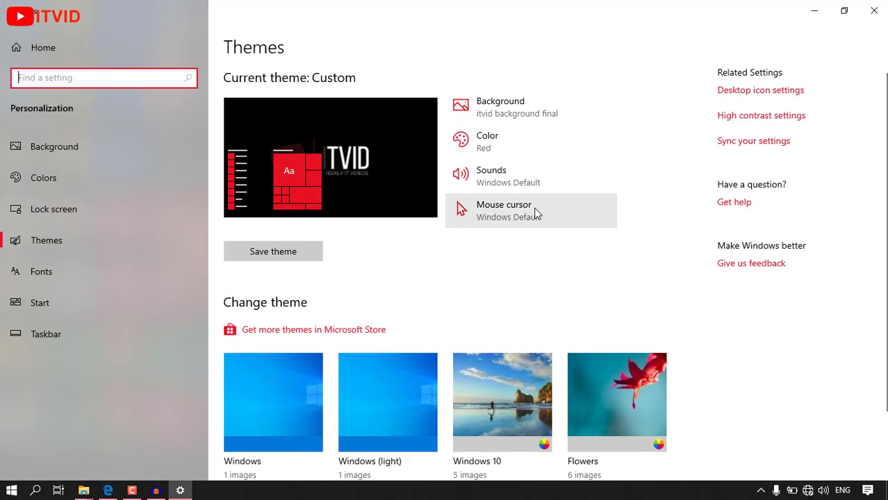
pyautogui.click(507, 184)
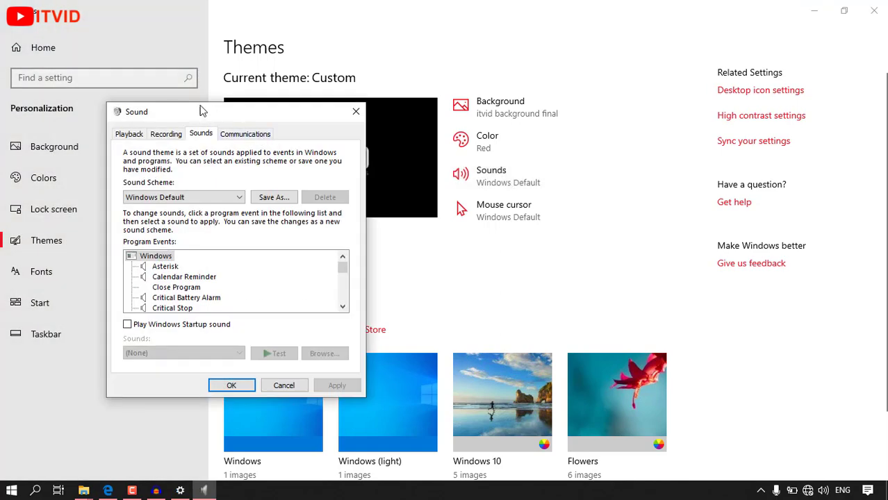
pyautogui.moveTo(200, 106); pyautogui.dragTo(333, 70)
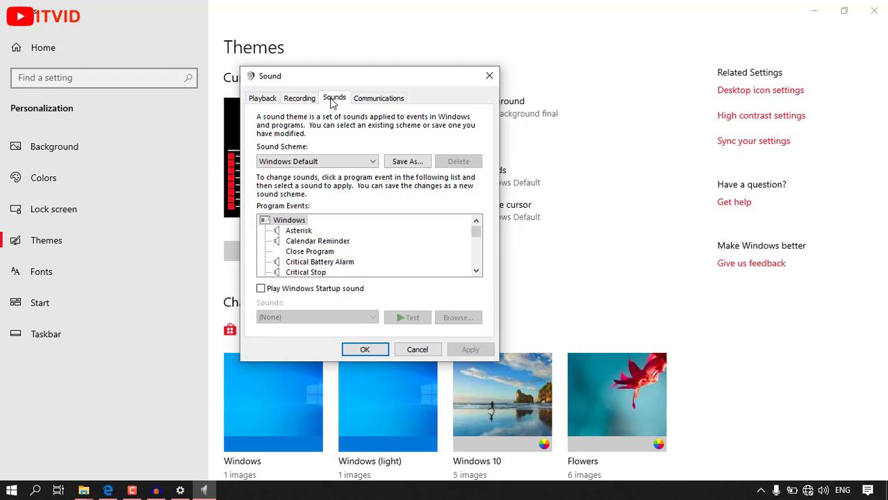
# - Browse the program events, select Device Connect and play its assigned sound
pyautogui.moveTo(476, 231); pyautogui.dragTo(477, 242)
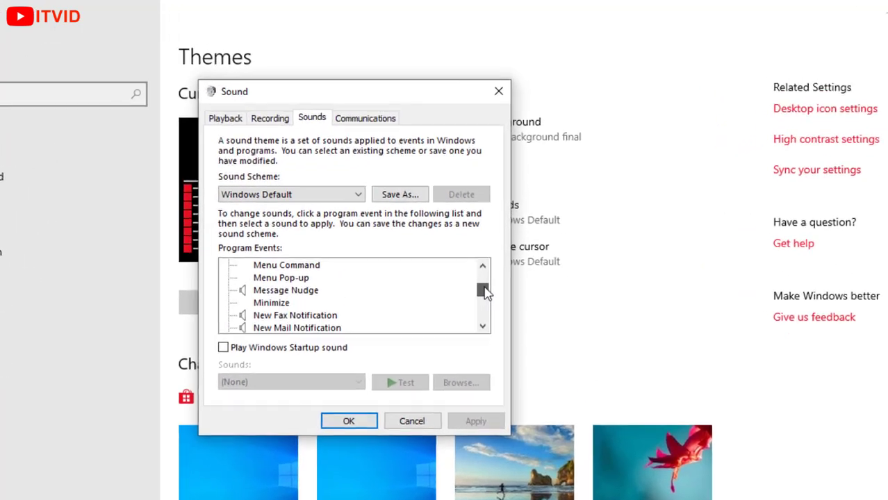
pyautogui.moveTo(484, 292); pyautogui.dragTo(487, 324)
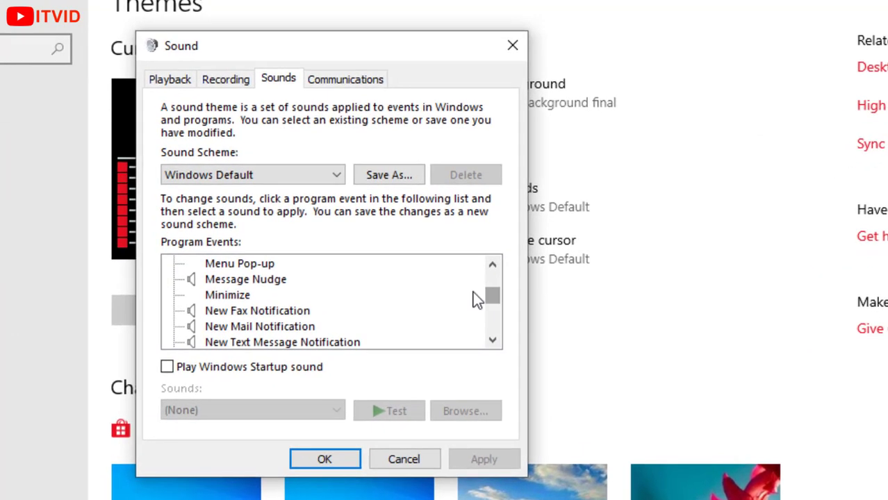
pyautogui.click(253, 319)
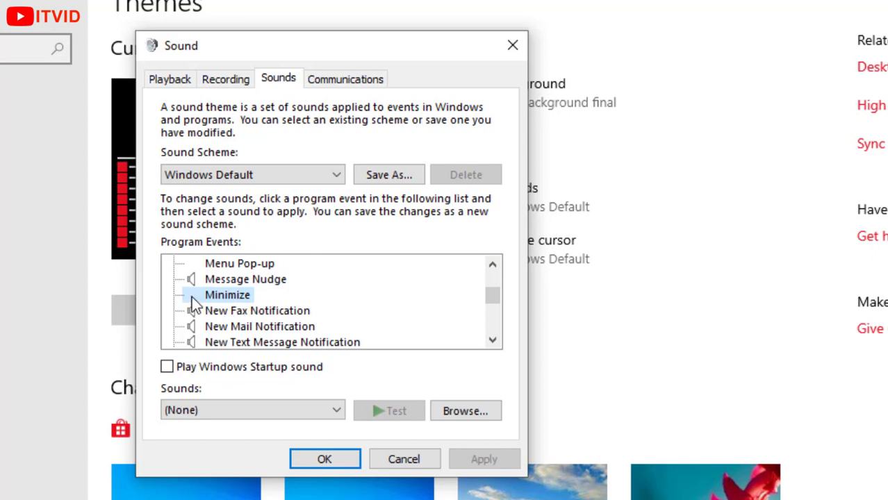
pyautogui.moveTo(491, 300); pyautogui.dragTo(492, 319)
pyautogui.moveTo(492, 304)
pyautogui.mouseDown()
pyautogui.moveTo(487, 277)
pyautogui.moveTo(491, 295)
pyautogui.mouseUp()
pyautogui.click(239, 282)
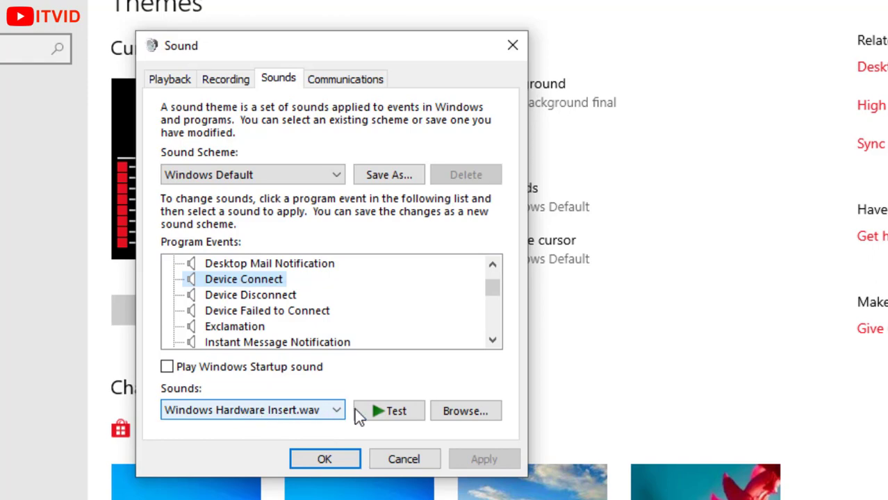
pyautogui.click(391, 416)
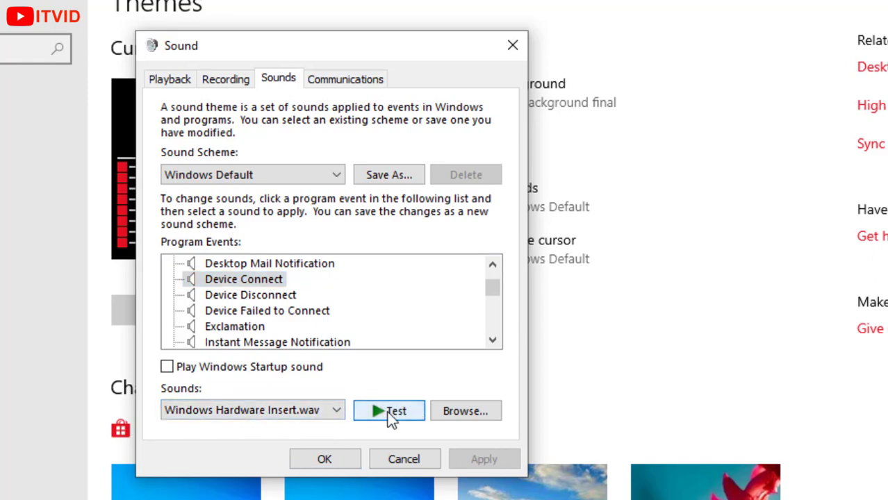
# - Change the Device Connect event's sound to Windows Hardware Fail.wav and test it
pyautogui.click(277, 410)
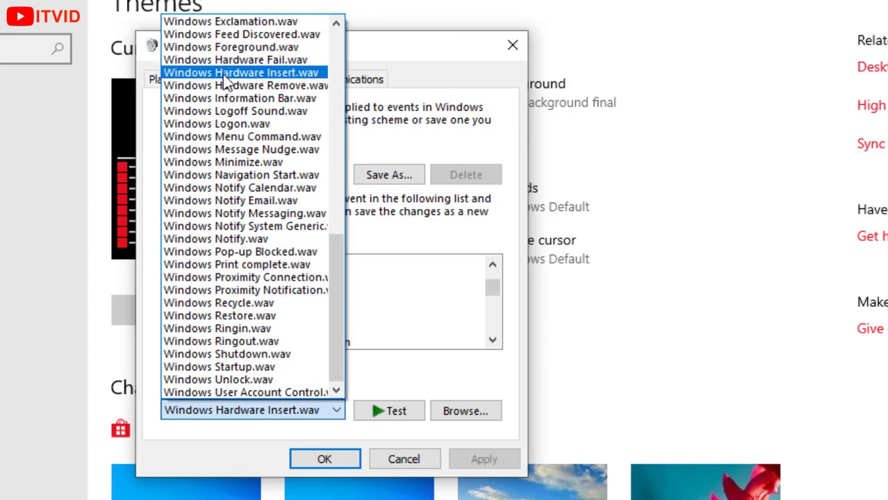
pyautogui.click(252, 60)
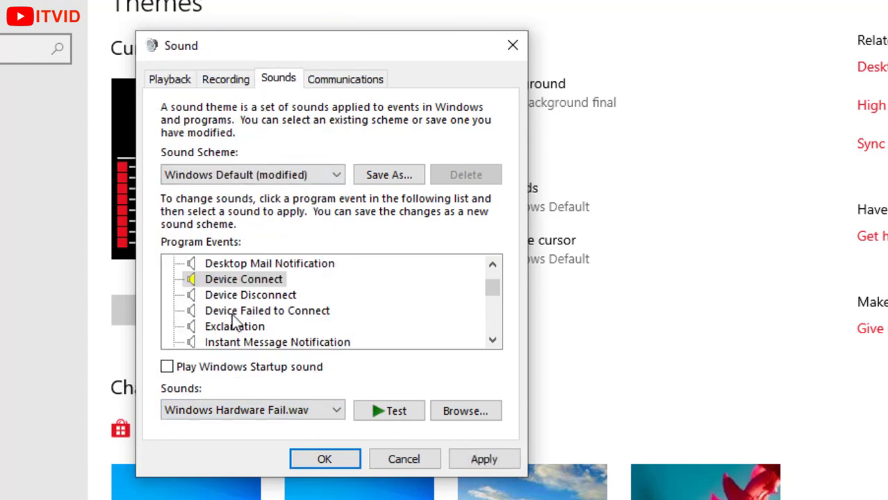
pyautogui.click(400, 416)
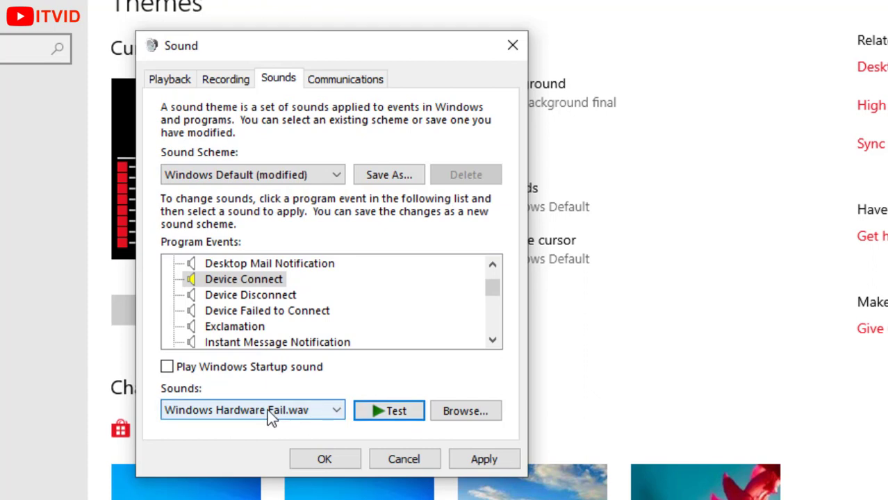
# - Set the Device Connect event's sound back to Windows Hardware Insert.wav and play it
pyautogui.click(233, 276)
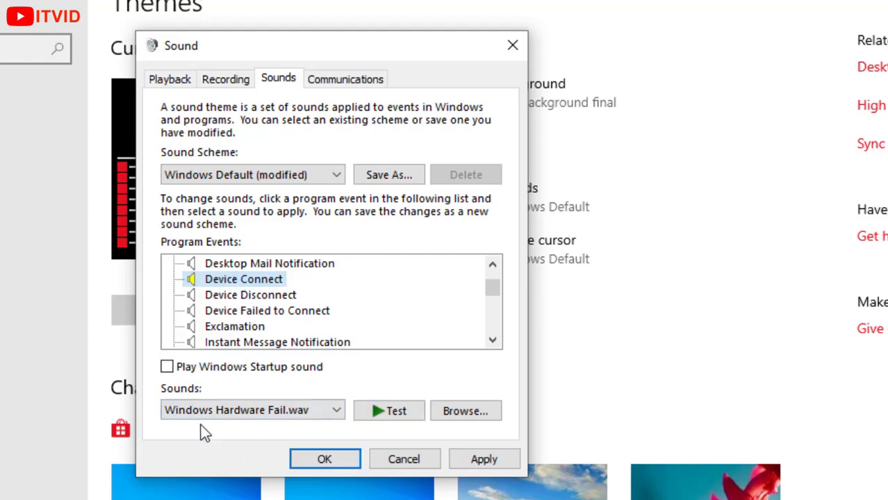
pyautogui.click(240, 410)
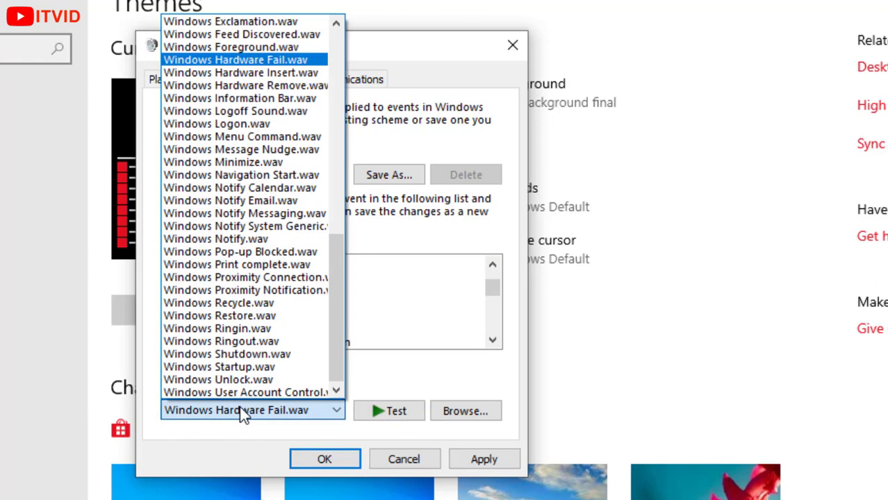
pyautogui.click(225, 72)
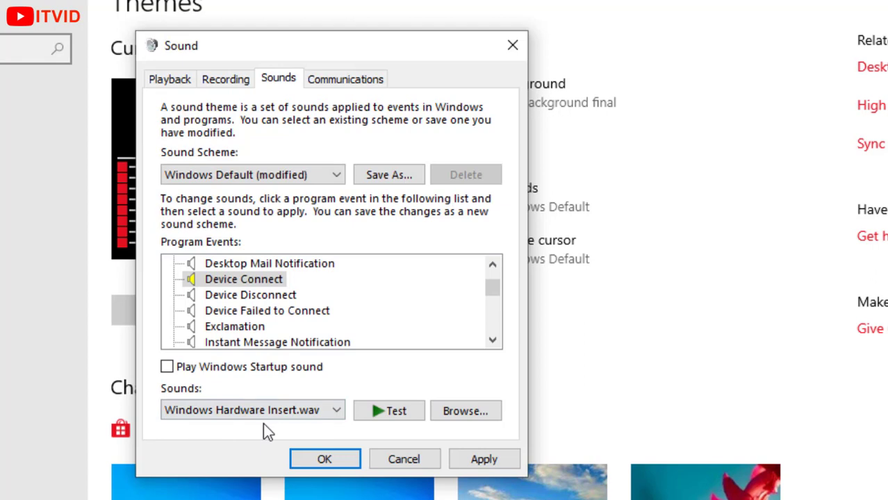
pyautogui.click(389, 413)
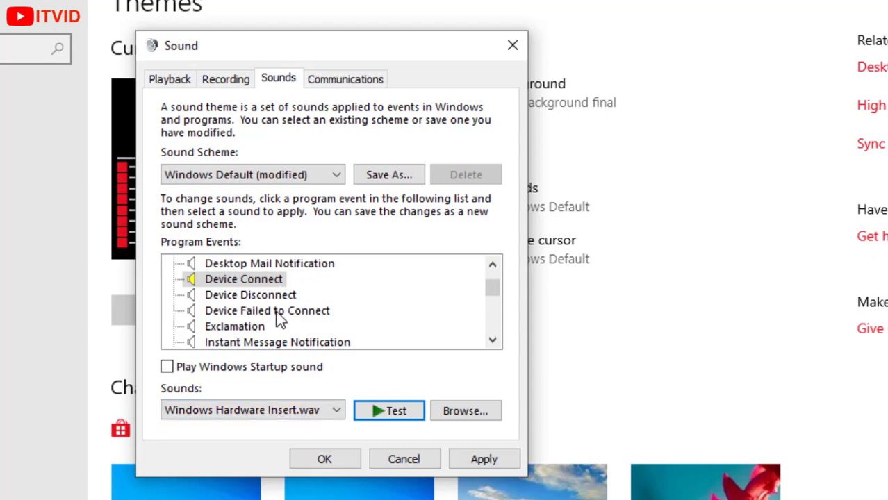
# - Assign Alarm04.wav to the Minimize program event, save the sound settings and minimize the Settings window to try it
pyautogui.moveTo(492, 291)
pyautogui.mouseDown()
pyautogui.moveTo(493, 304)
pyautogui.moveTo(495, 291)
pyautogui.mouseUp()
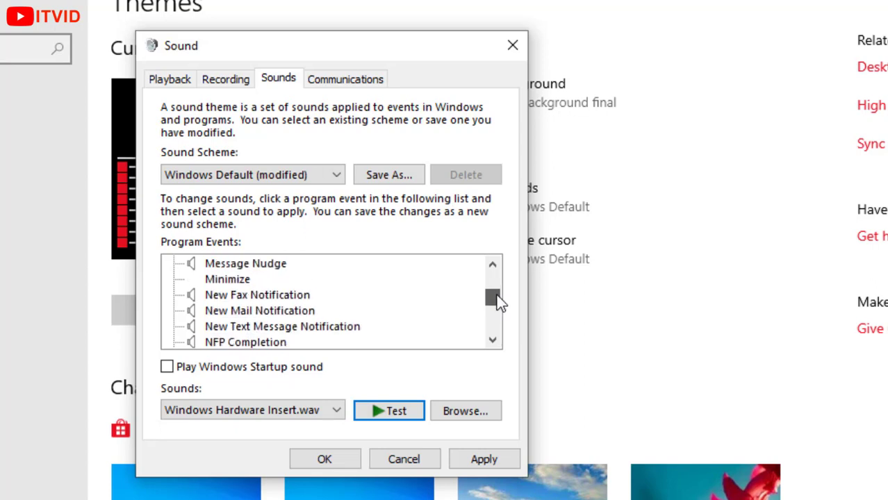
pyautogui.click(222, 279)
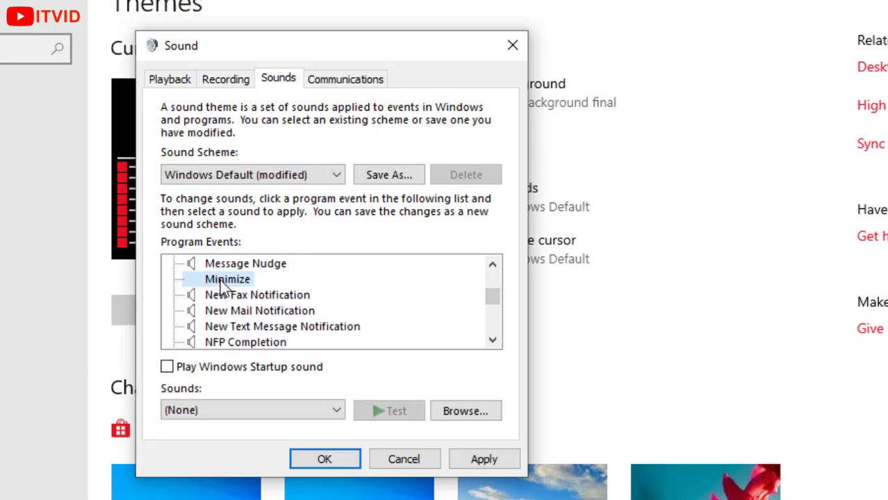
pyautogui.click(239, 413)
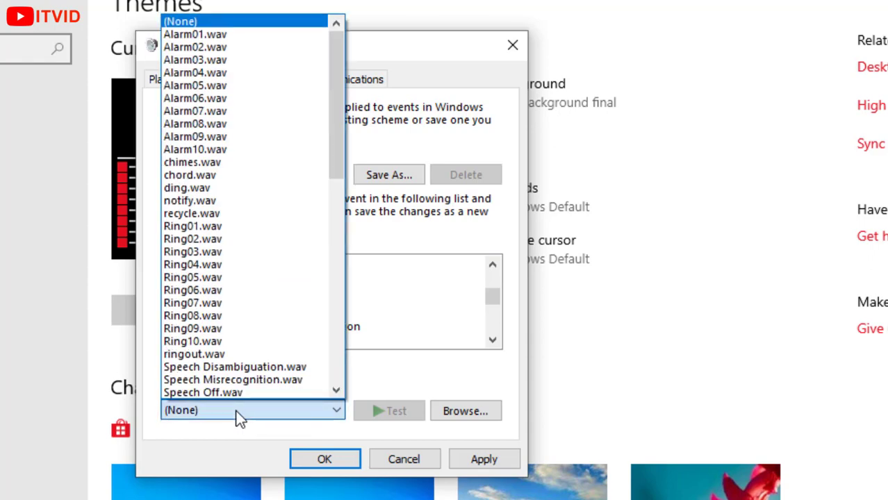
pyautogui.click(194, 72)
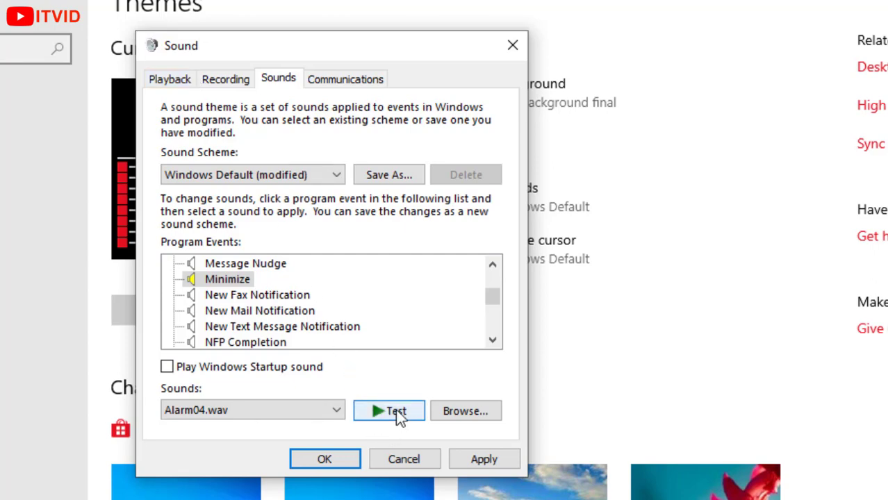
pyautogui.click(325, 460)
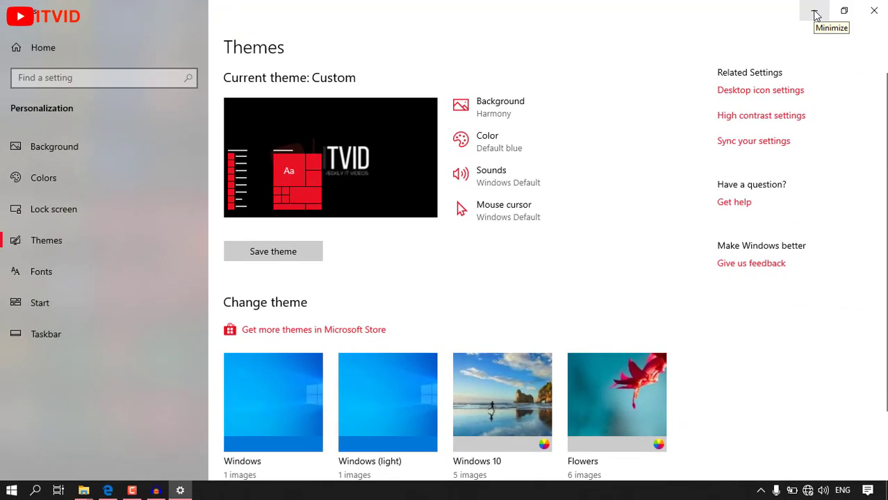
pyautogui.click(816, 15)
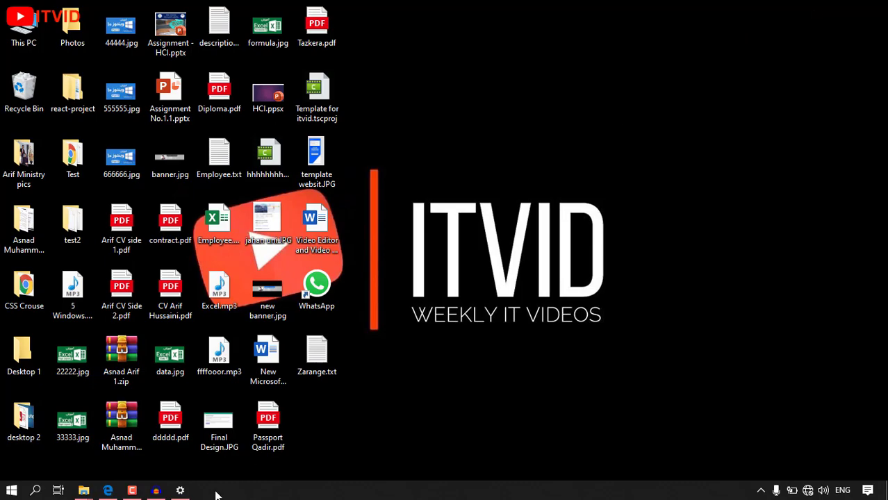
# - Restore the Settings window and open the theme's mouse cursor properties at the pointer scheme settings
pyautogui.click(180, 490)
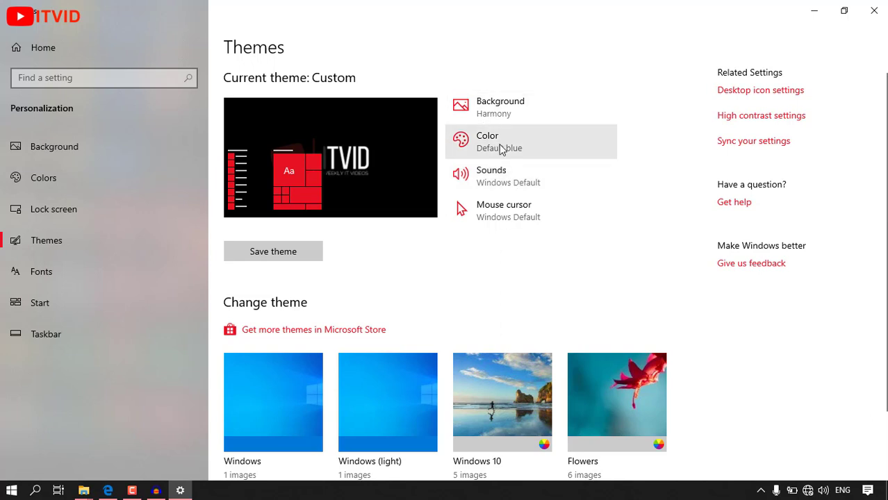
pyautogui.click(505, 211)
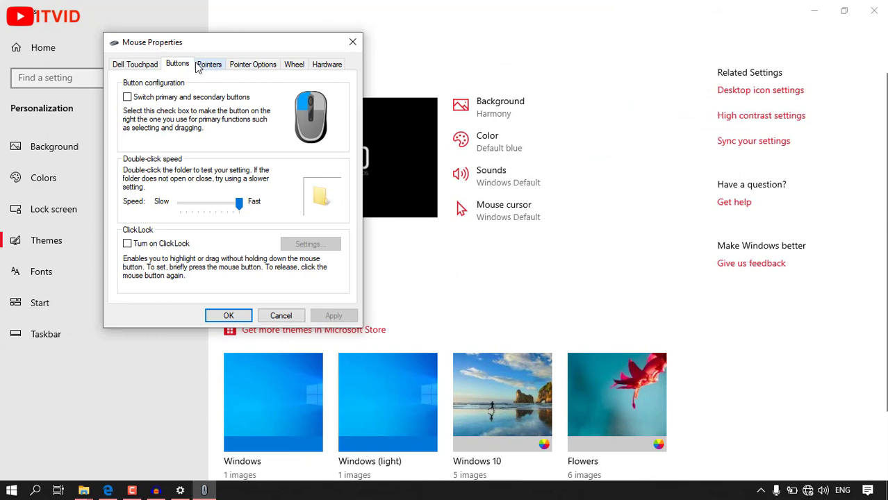
pyautogui.click(198, 65)
pyautogui.click(232, 65)
pyautogui.click(216, 66)
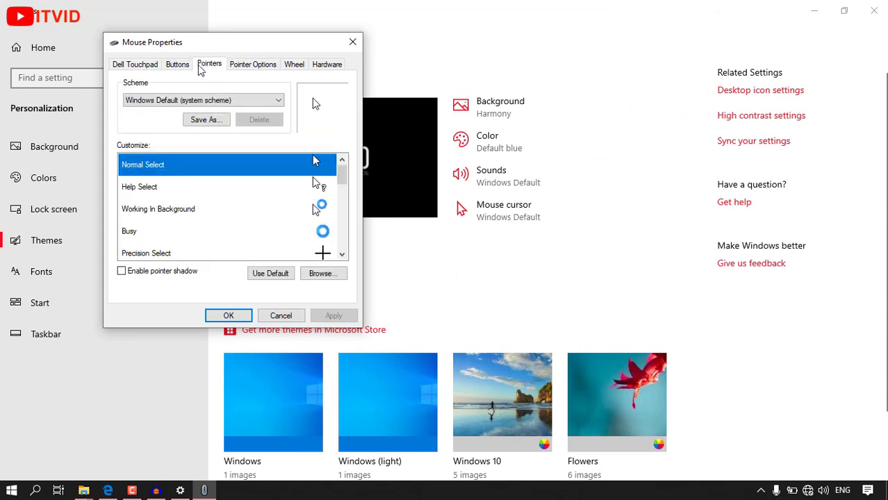
pyautogui.click(185, 65)
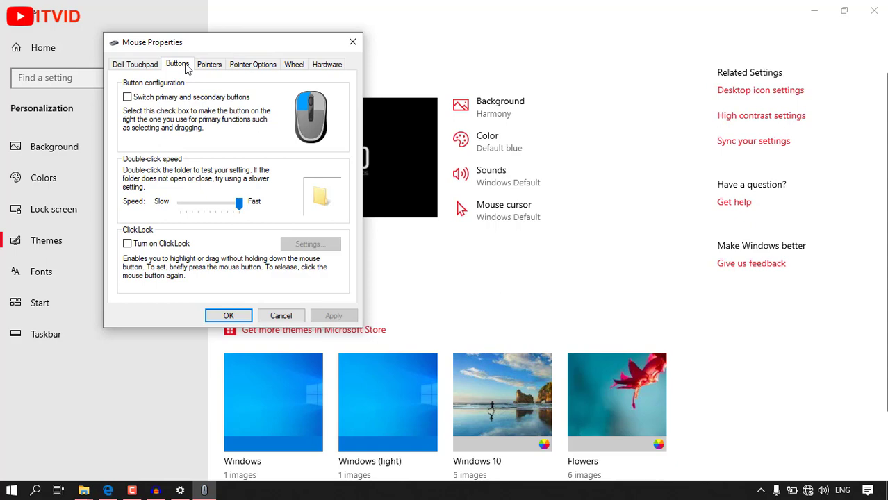
pyautogui.click(208, 66)
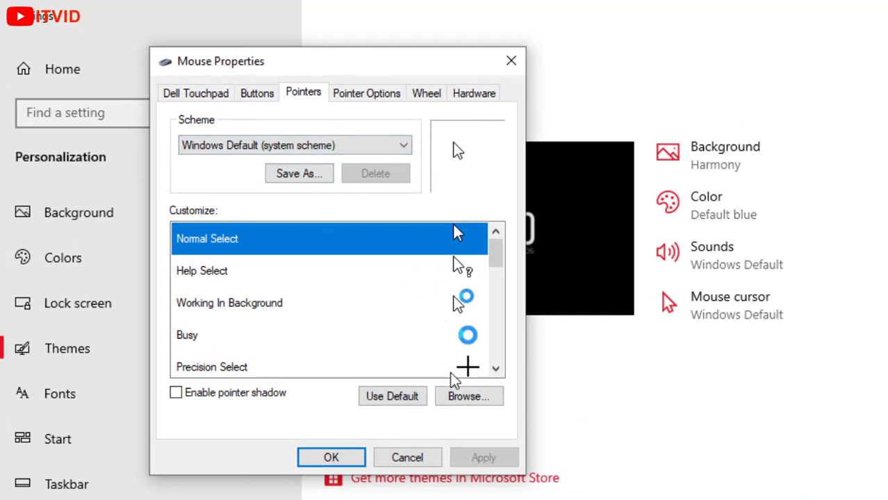
# - Set the Normal Select pointer to aero_link_xl.cur, save the mouse properties and refresh the desktop to check the cursor
pyautogui.click(466, 403)
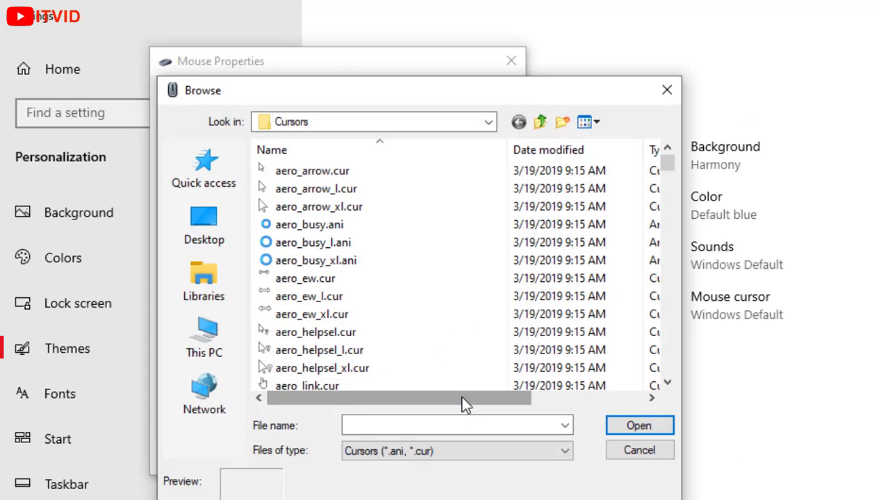
pyautogui.click(664, 282)
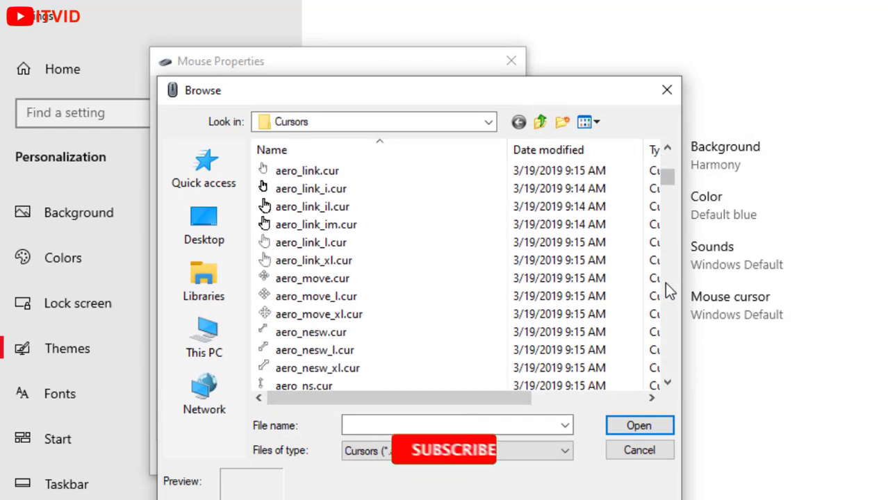
pyautogui.click(308, 212)
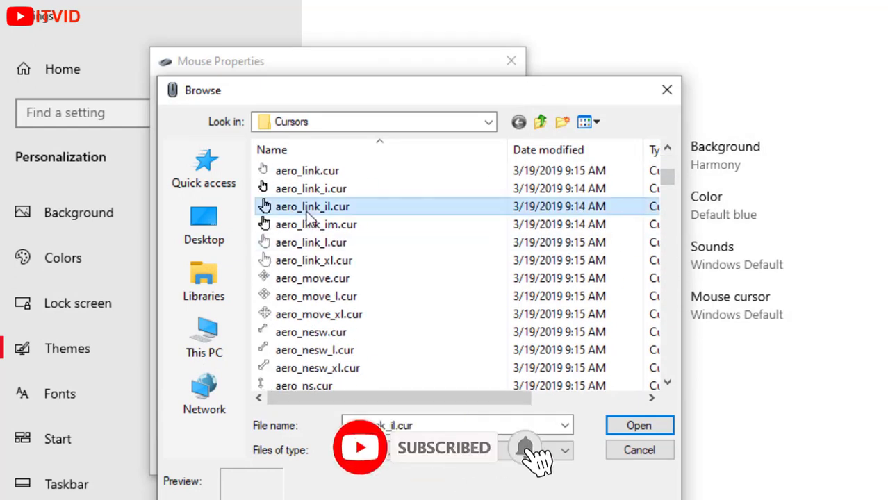
pyautogui.click(309, 224)
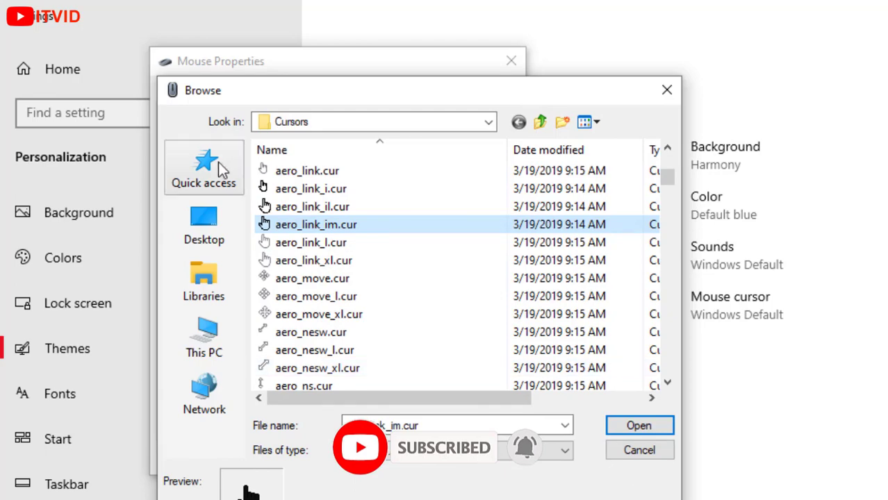
pyautogui.click(305, 261)
pyautogui.click(627, 431)
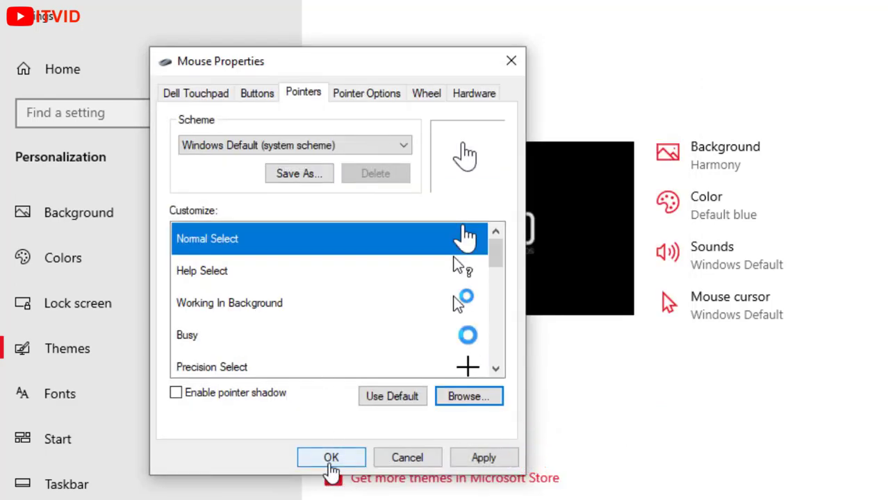
pyautogui.click(327, 464)
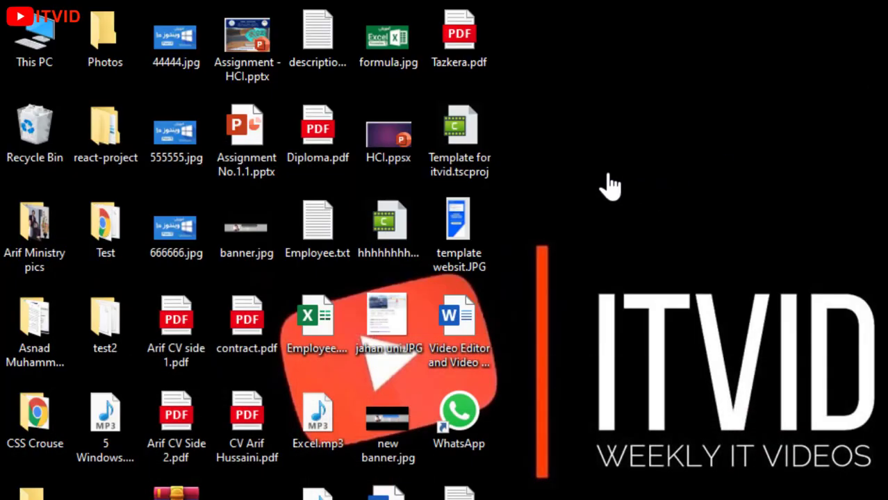
pyautogui.rightClick(599, 172)
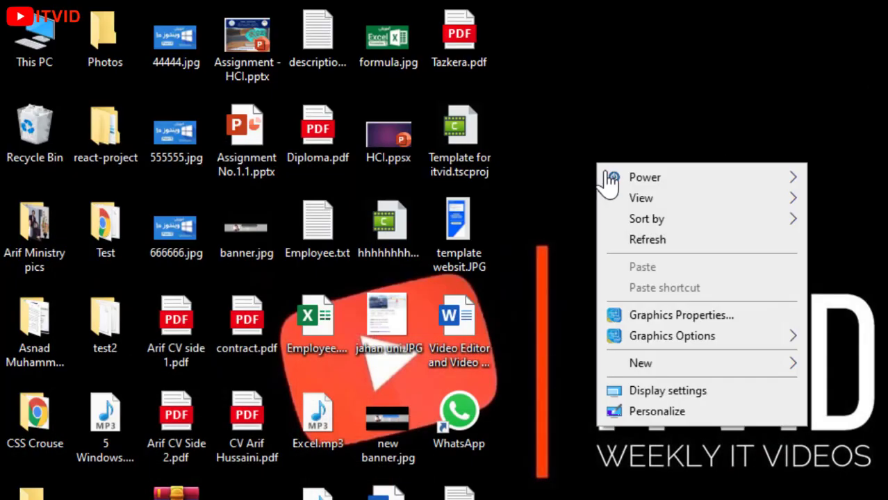
pyautogui.click(653, 240)
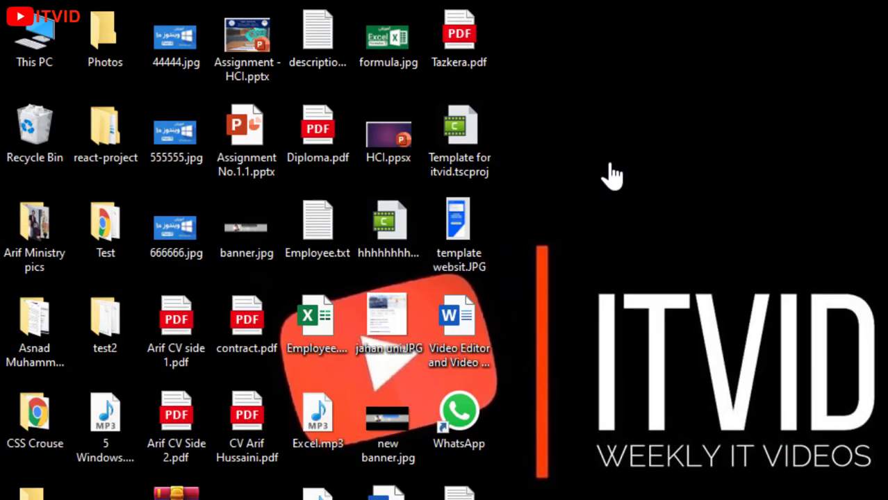
# - Check the custom theme's colors and cursor on the desktop and in the Start menu
pyautogui.moveTo(563, 63); pyautogui.dragTo(779, 272)
pyautogui.press('super')
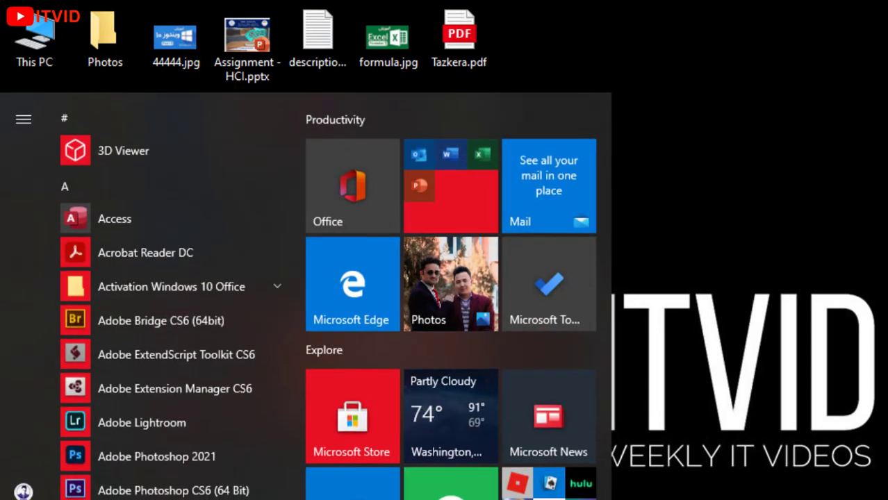
pyautogui.press('super')
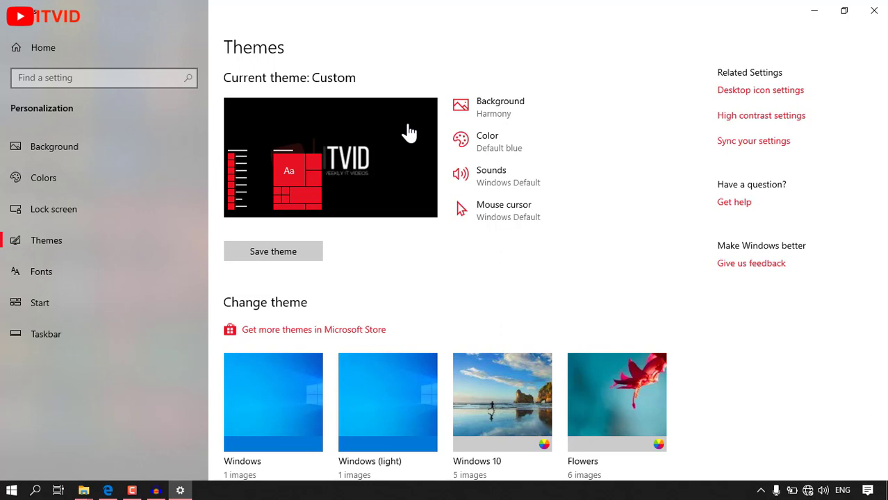
# - Save the current custom theme under the name ITVID
pyautogui.click(277, 256)
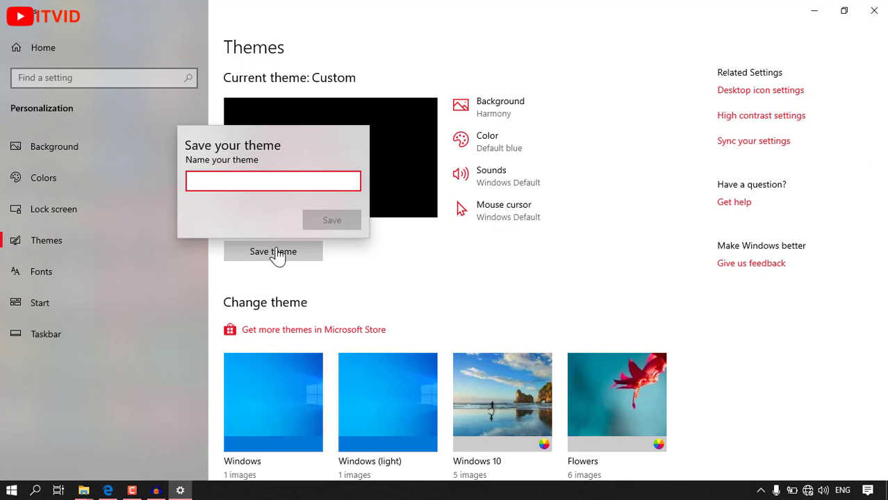
pyautogui.write('ITVID')
pyautogui.click(338, 220)
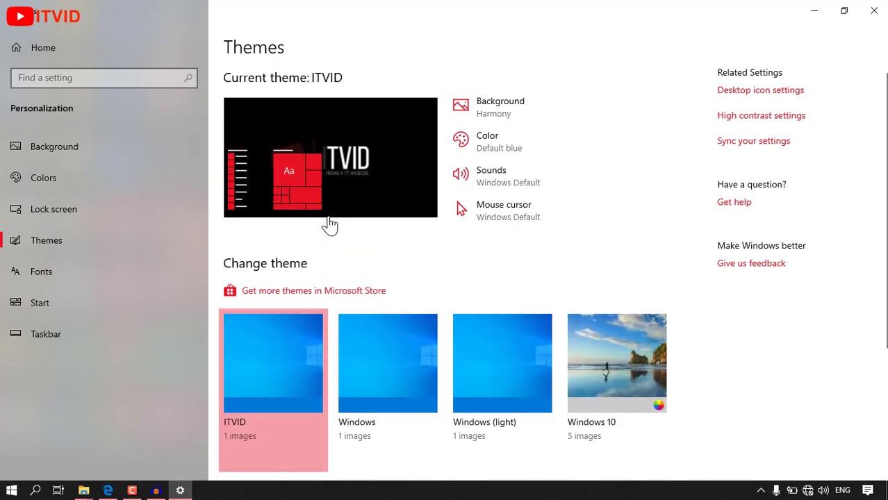
# - Apply the Windows 10 theme with 5 images and close the Settings window
pyautogui.moveTo(884, 87); pyautogui.dragTo(869, 70)
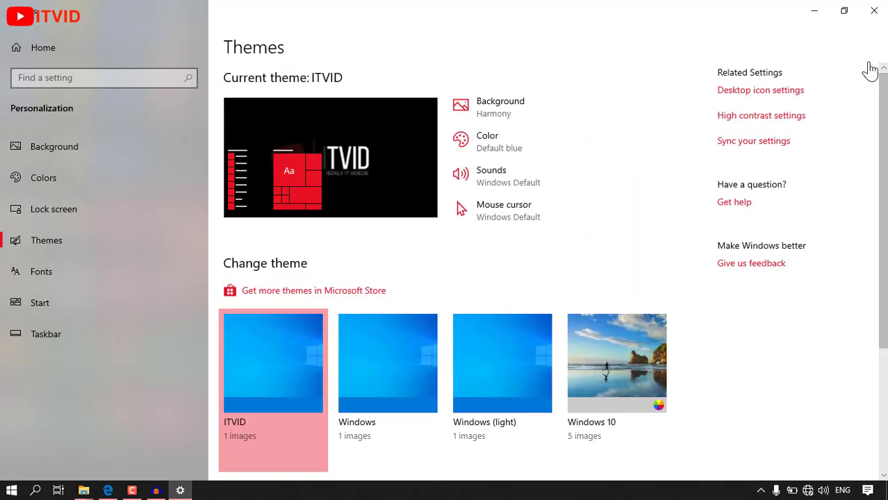
pyautogui.click(586, 360)
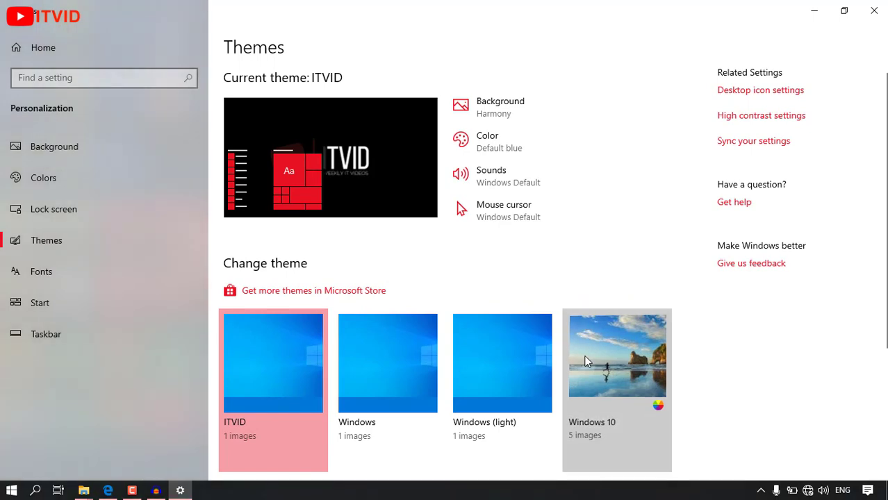
pyautogui.click(874, 10)
# - Refresh the desktop and check the applied theme's accent color in the Start menu
pyautogui.rightClick(411, 168)
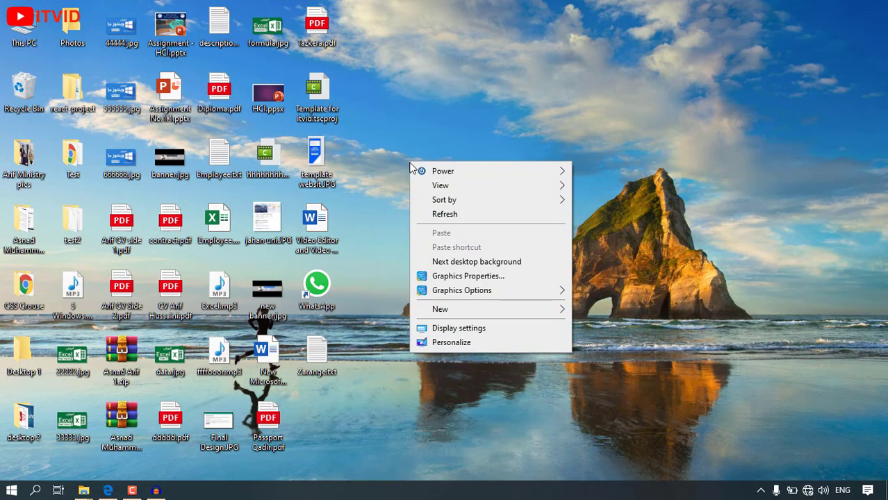
pyautogui.click(451, 216)
pyautogui.click(11, 491)
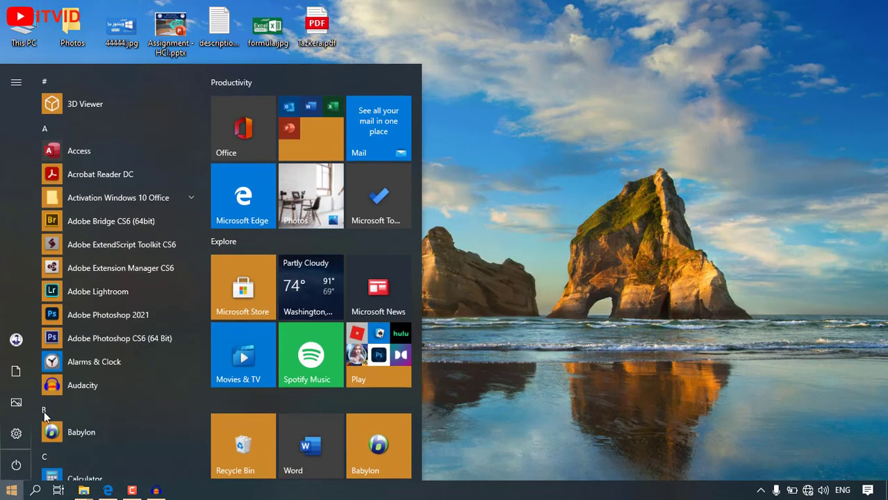
pyautogui.click(11, 490)
# - Reopen the theme settings from the desktop and go through the list of available themes
pyautogui.rightClick(466, 96)
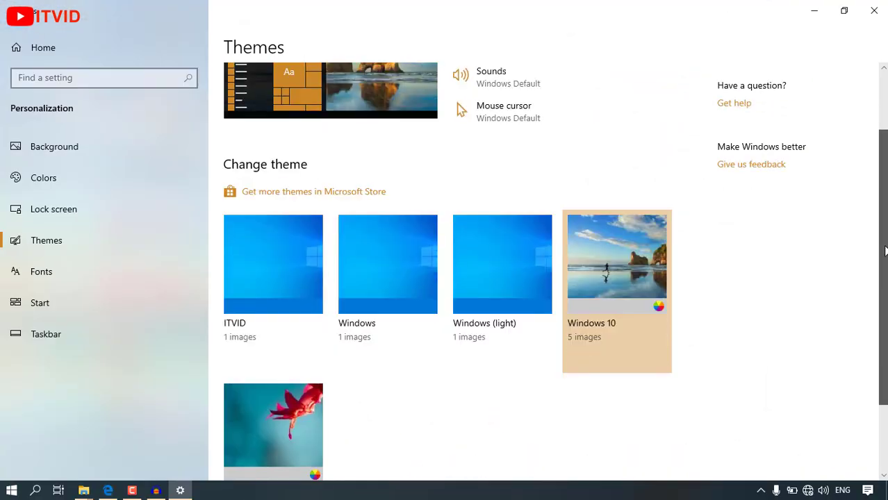
pyautogui.scroll(-2, 884, 251)
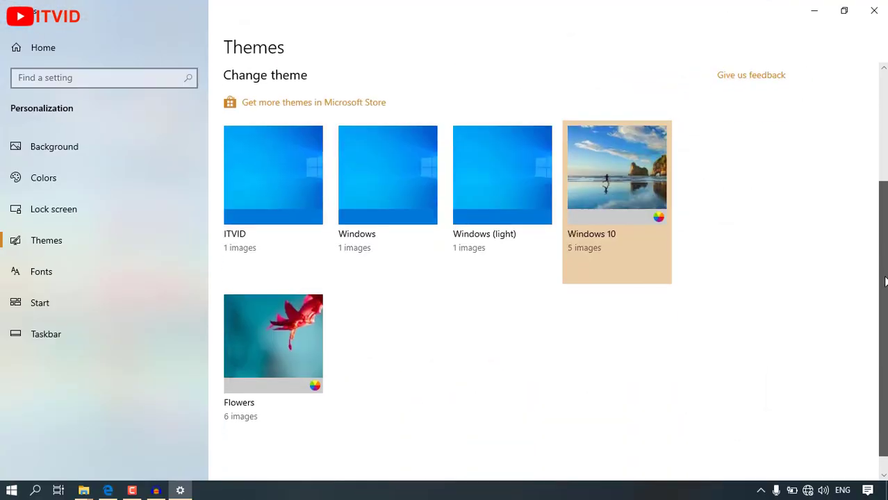
pyautogui.moveTo(884, 281); pyautogui.dragTo(882, 144)
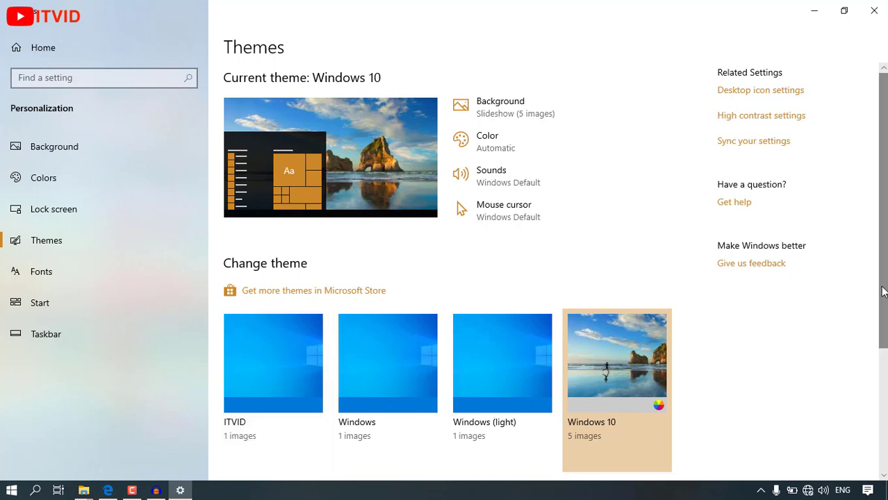
pyautogui.scroll(-2, 881, 290)
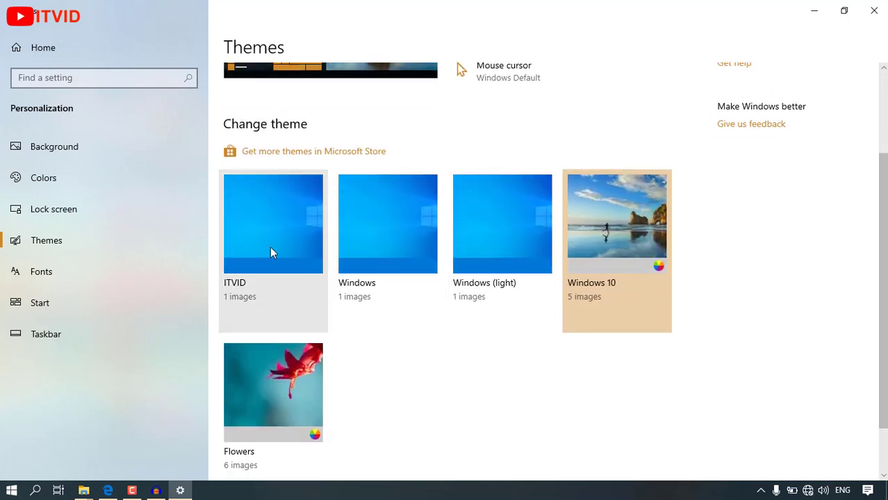